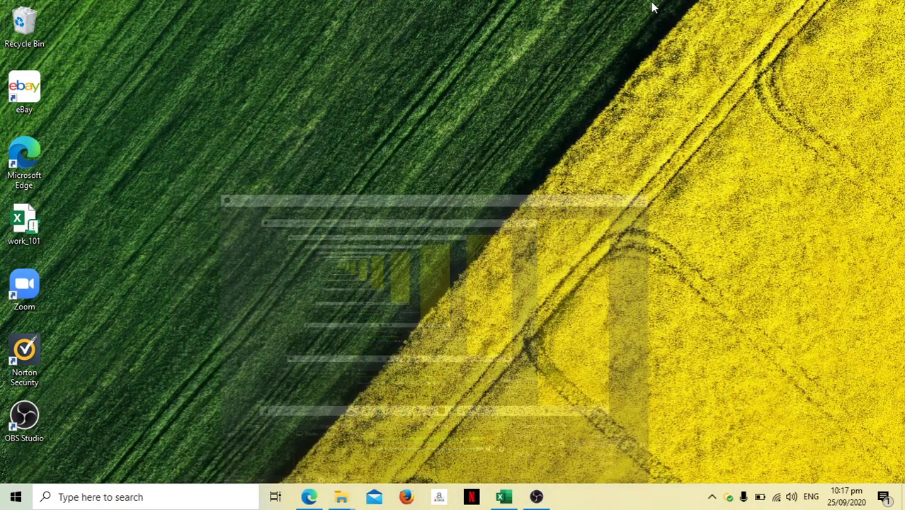
# Step: Bring the PAYROLL_V1 workbook back on screen, showing the empty payroll computation form
pyautogui.click(504, 496)
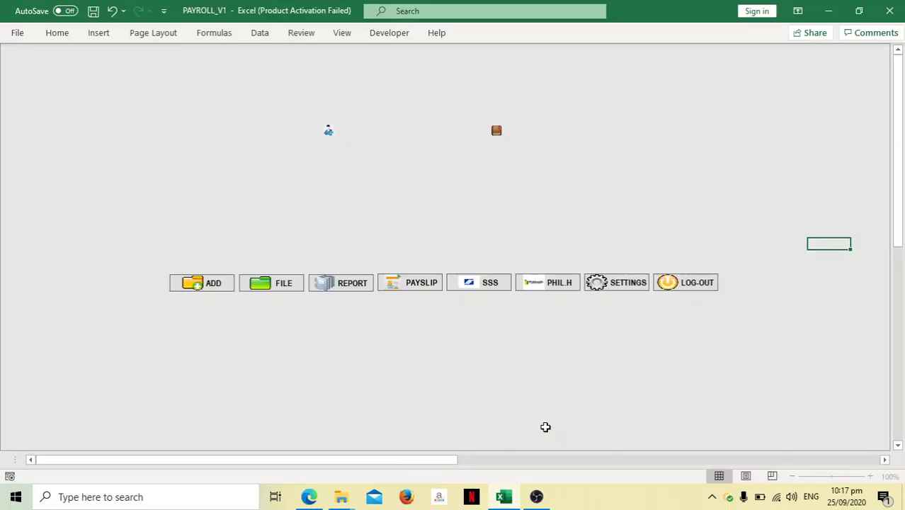
pyautogui.click(481, 332)
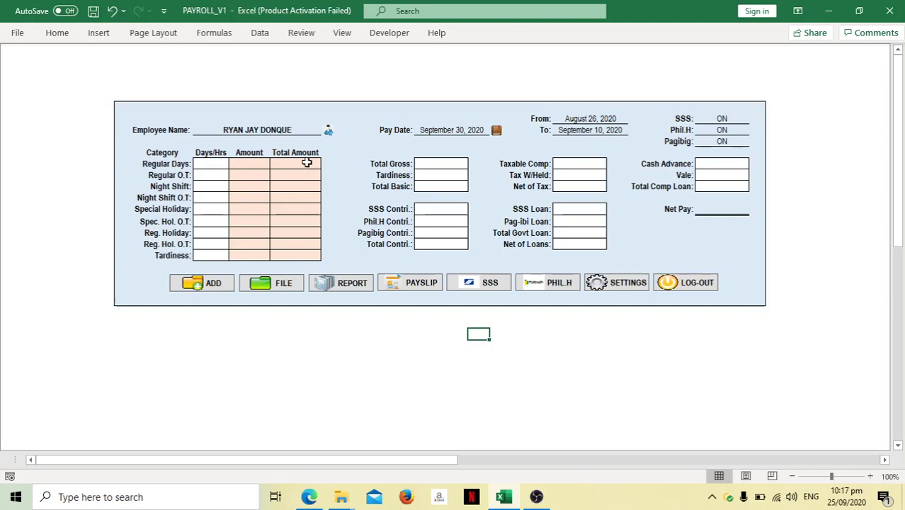
pyautogui.click(536, 497)
pyautogui.click(536, 498)
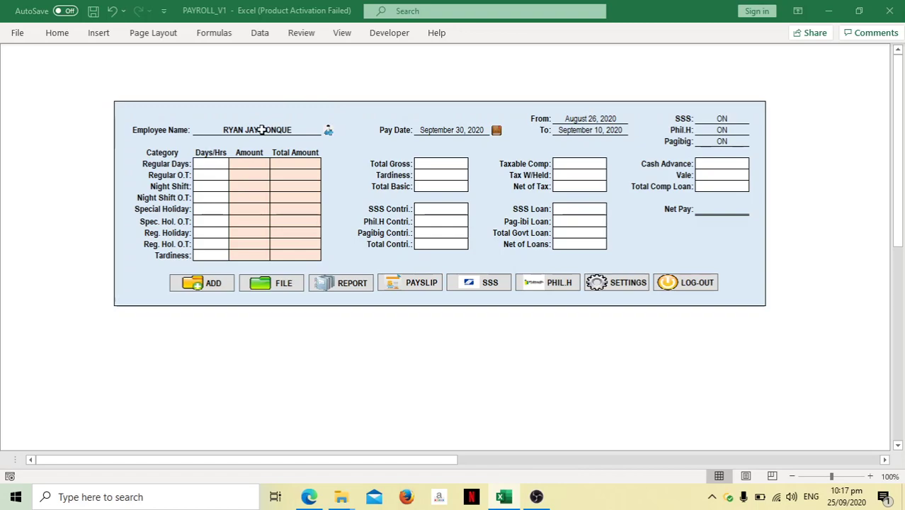
pyautogui.click(325, 130)
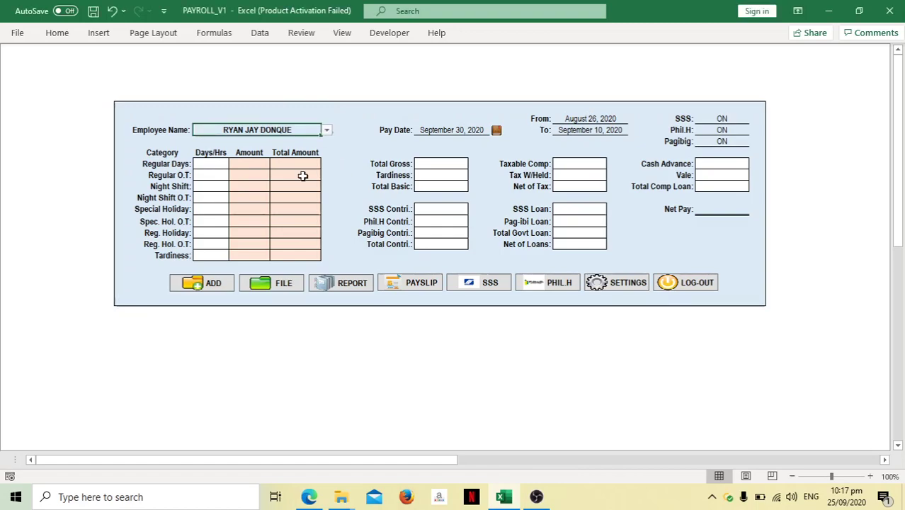
pyautogui.click(303, 176)
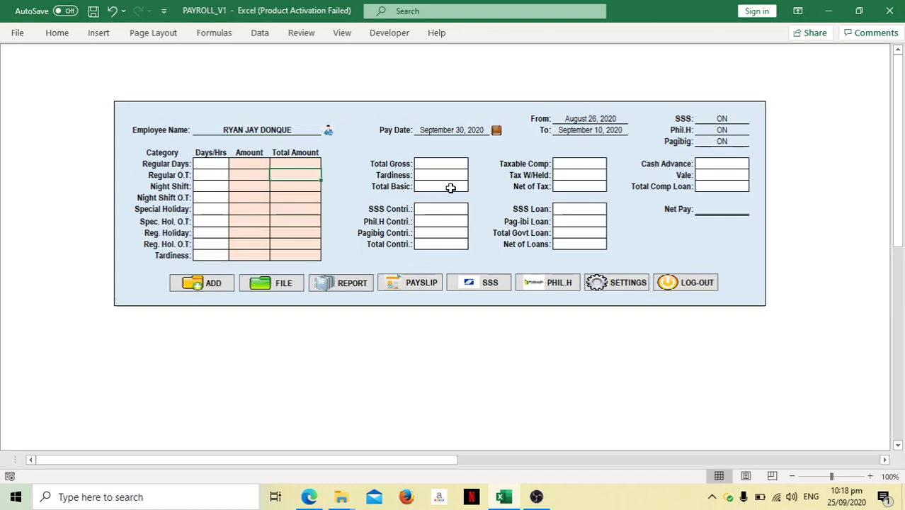
pyautogui.click(266, 199)
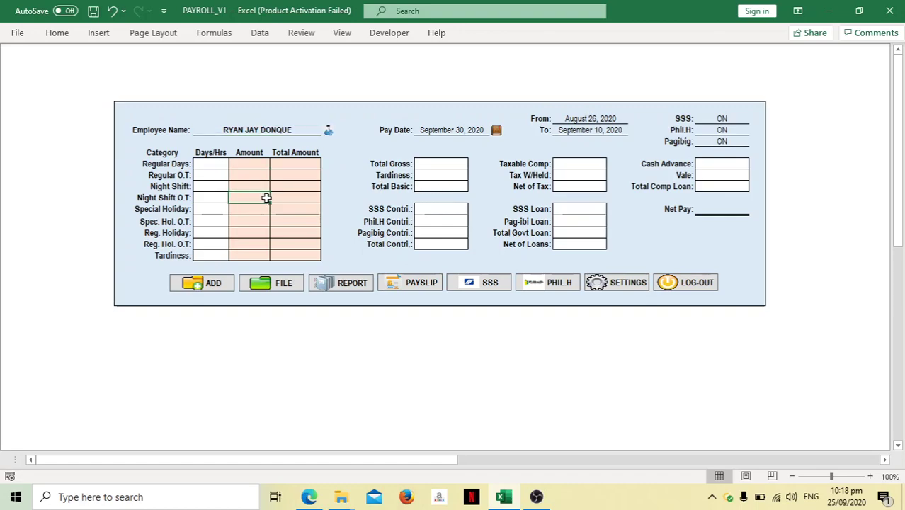
pyautogui.click(340, 141)
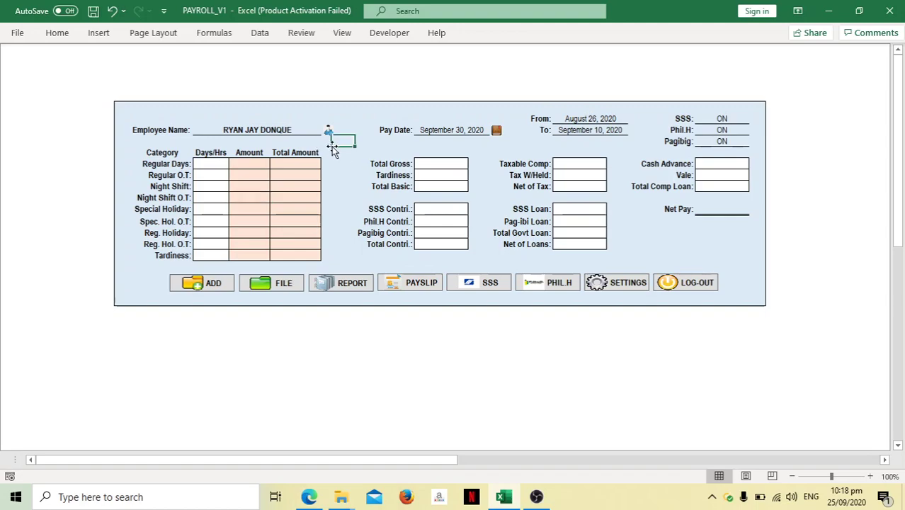
pyautogui.click(338, 169)
# Step: Open the employee list and enter the new employee's name in the first row
pyautogui.click(331, 131)
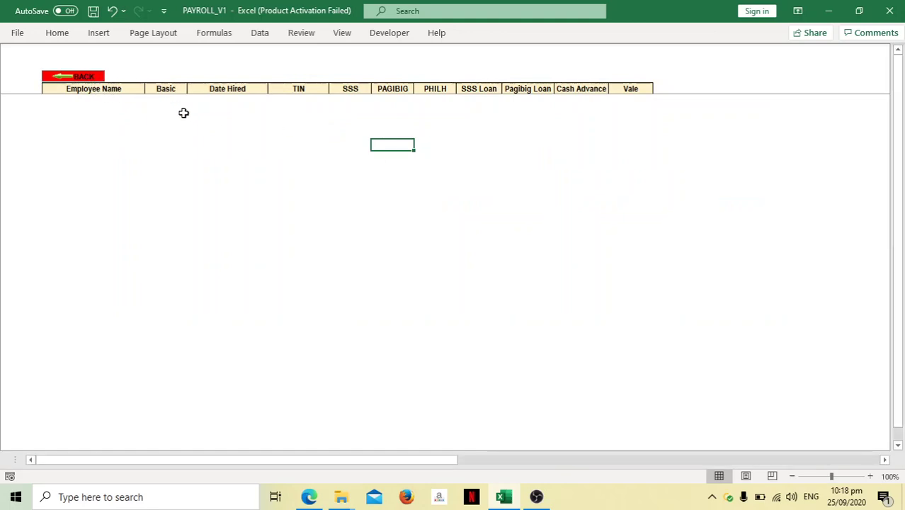
pyautogui.click(92, 78)
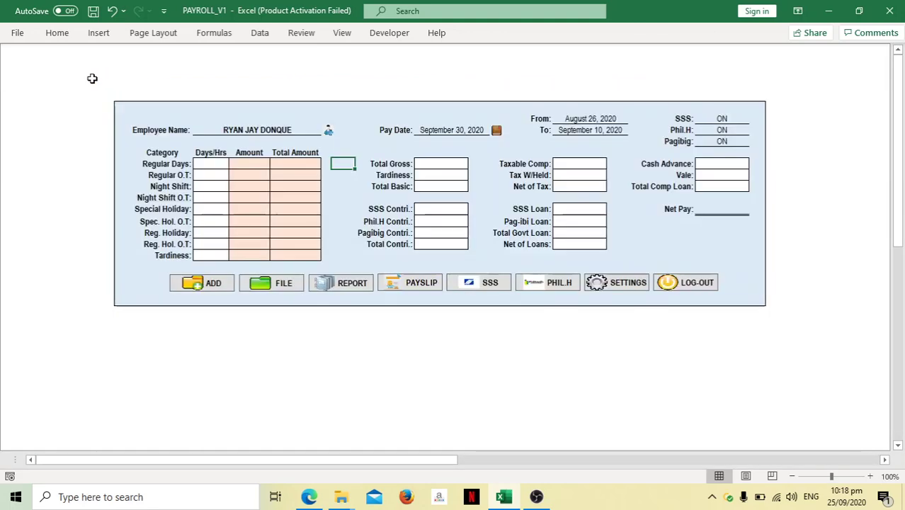
pyautogui.click(328, 133)
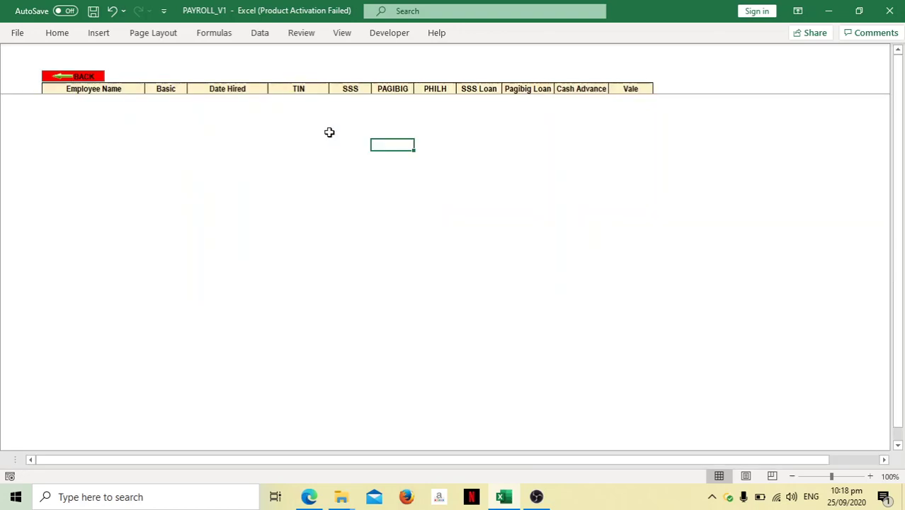
pyautogui.click(112, 101)
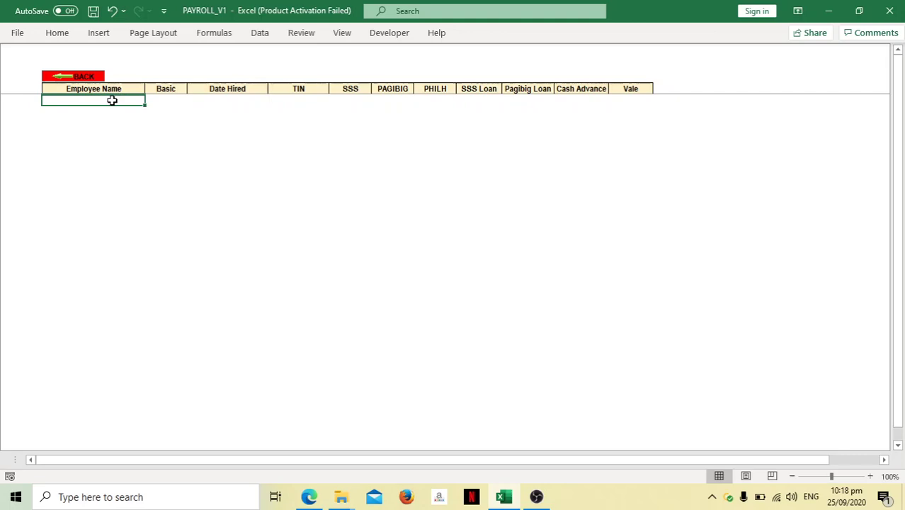
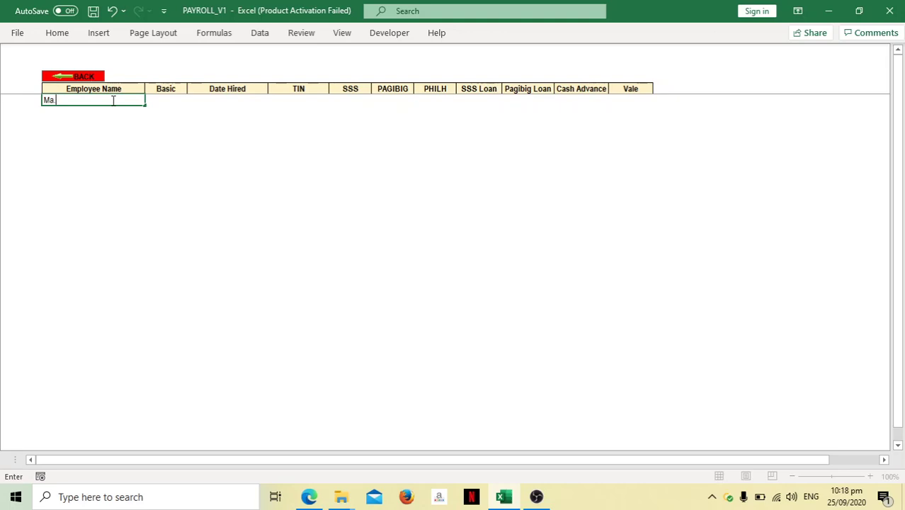
pyautogui.press('Tab')
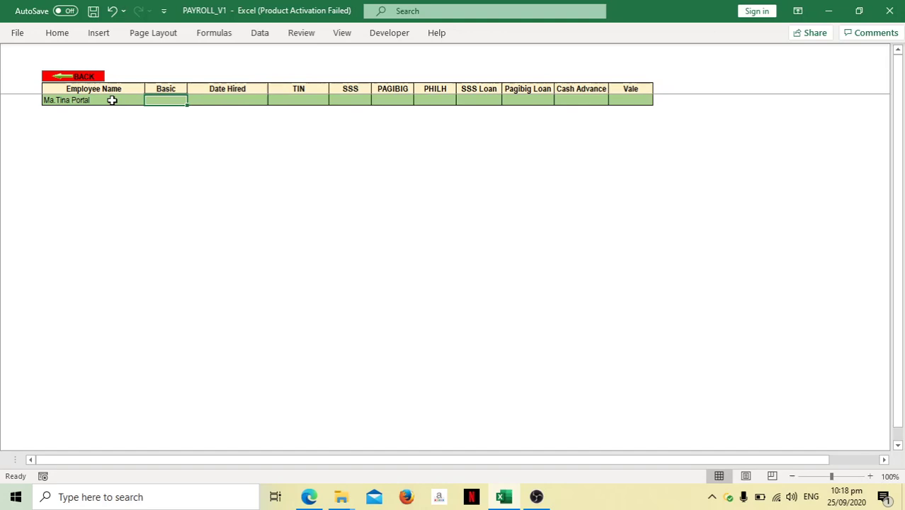
# Step: Give the employee basic pay 500.00 and hire date September 24, 2020, then return to the form
pyautogui.write('500')
pyautogui.press('Tab')
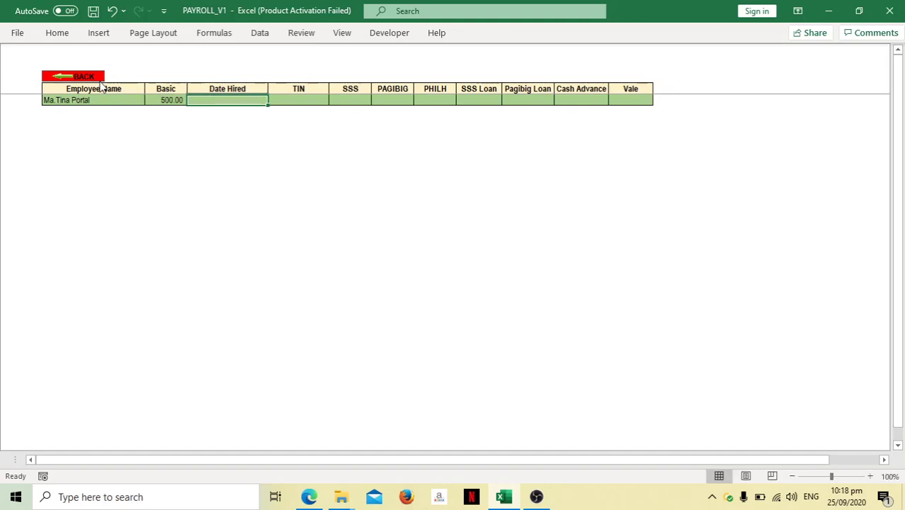
pyautogui.write('9')
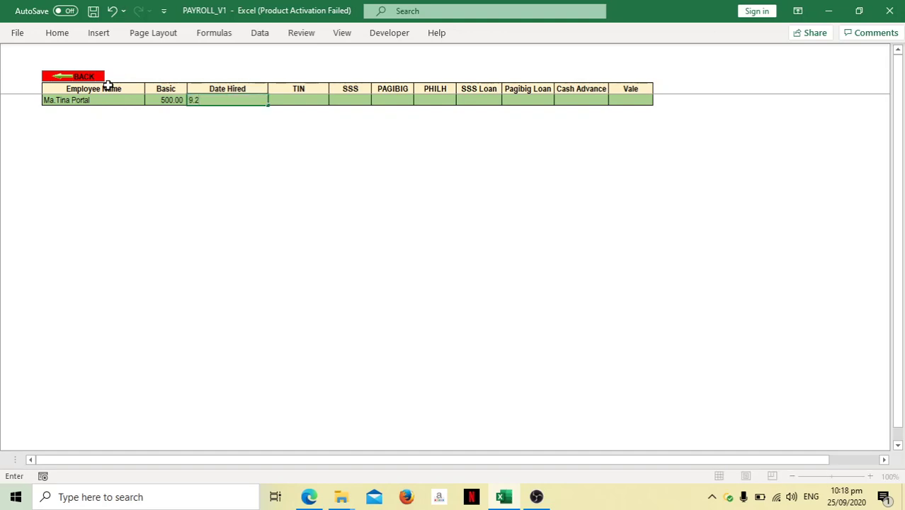
pyautogui.press('BackSpace')
pyautogui.write('24/')
pyautogui.write('9/20')
pyautogui.press('Tab')
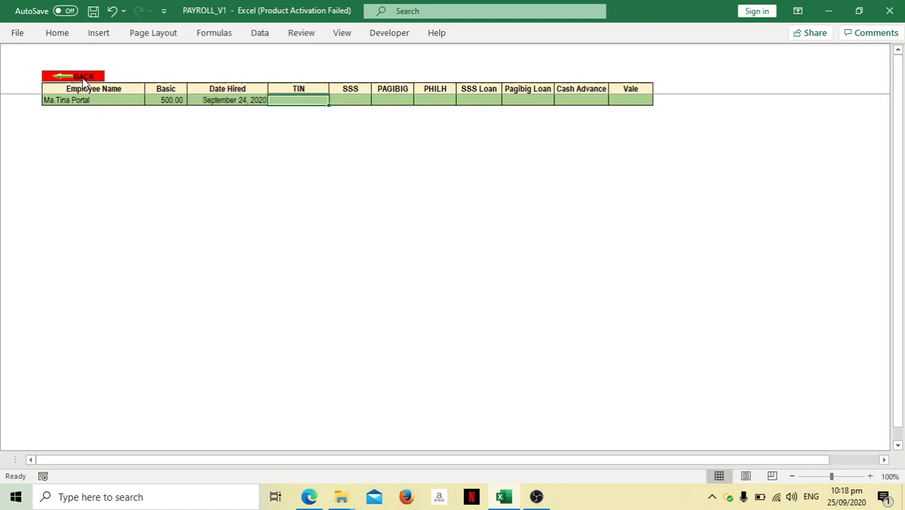
pyautogui.click(78, 77)
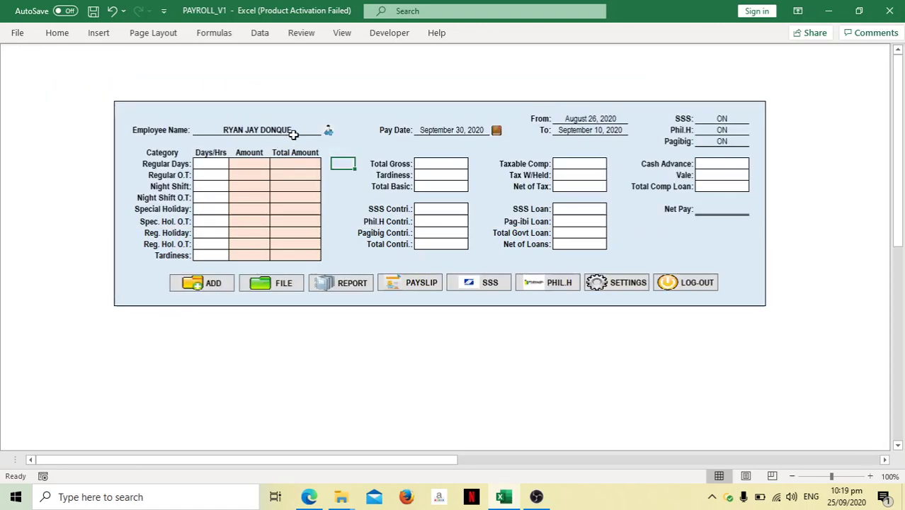
# Step: Select the newly added employee from the Employee Name dropdown
pyautogui.click(298, 129)
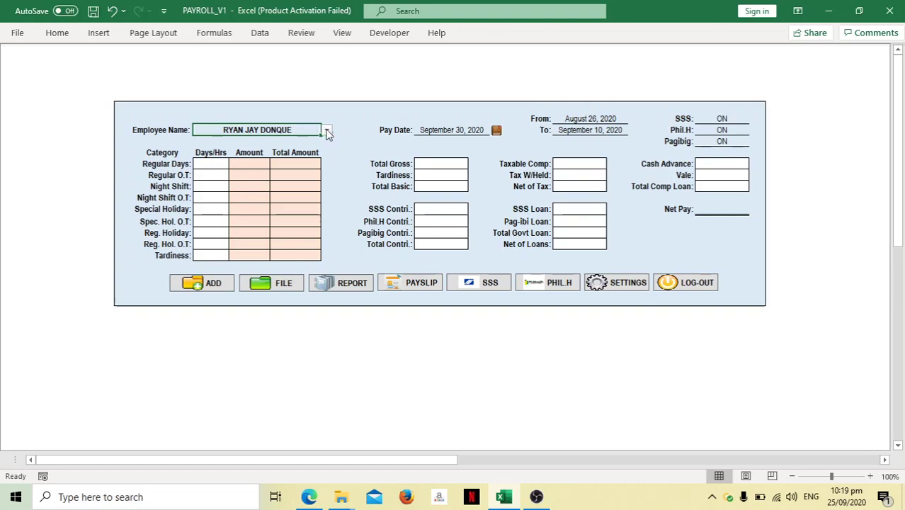
pyautogui.click(327, 131)
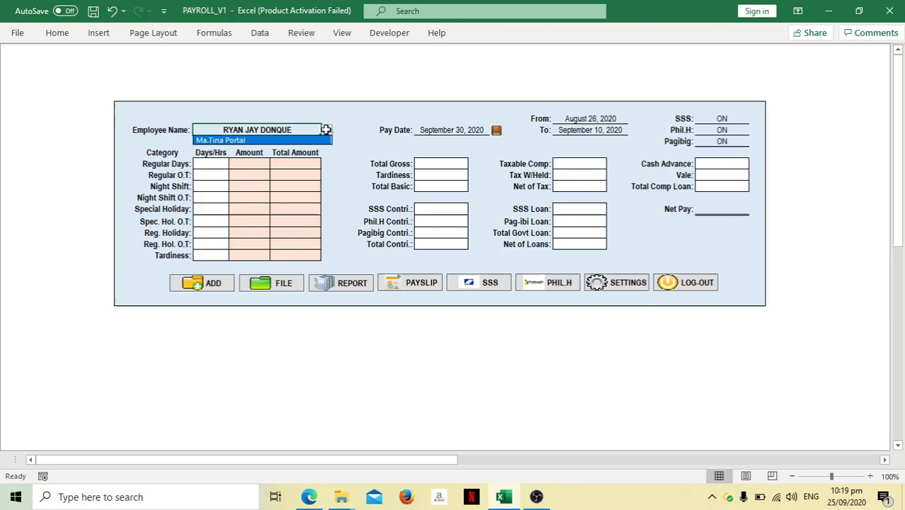
pyautogui.click(282, 141)
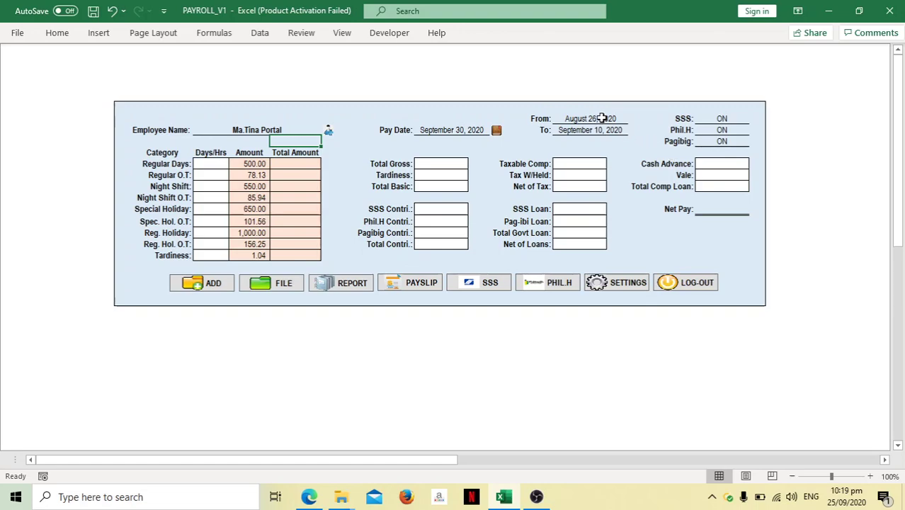
# Step: Set the pay date to September 15, 2020
pyautogui.click(600, 118)
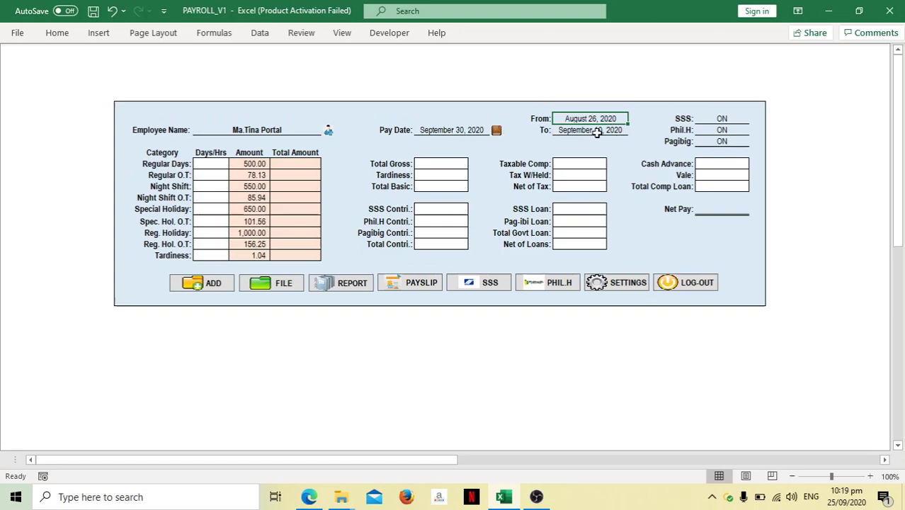
pyautogui.click(432, 130)
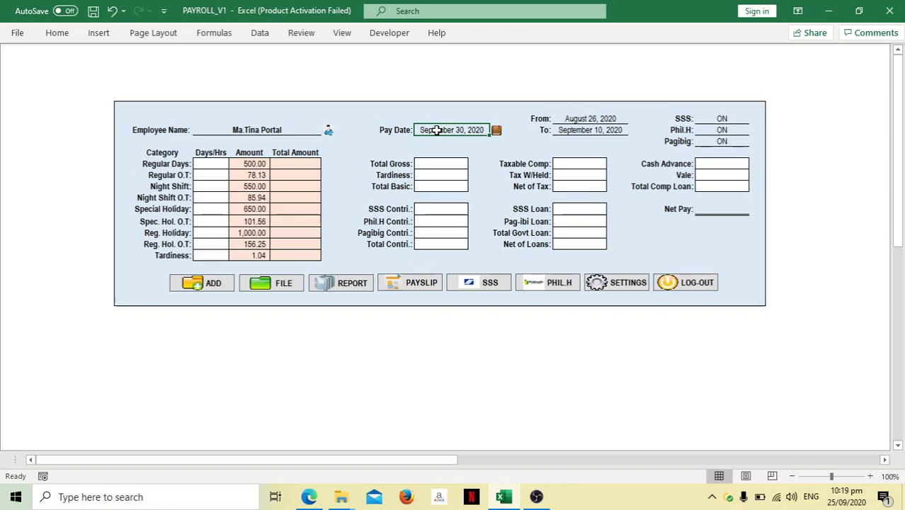
pyautogui.write('1')
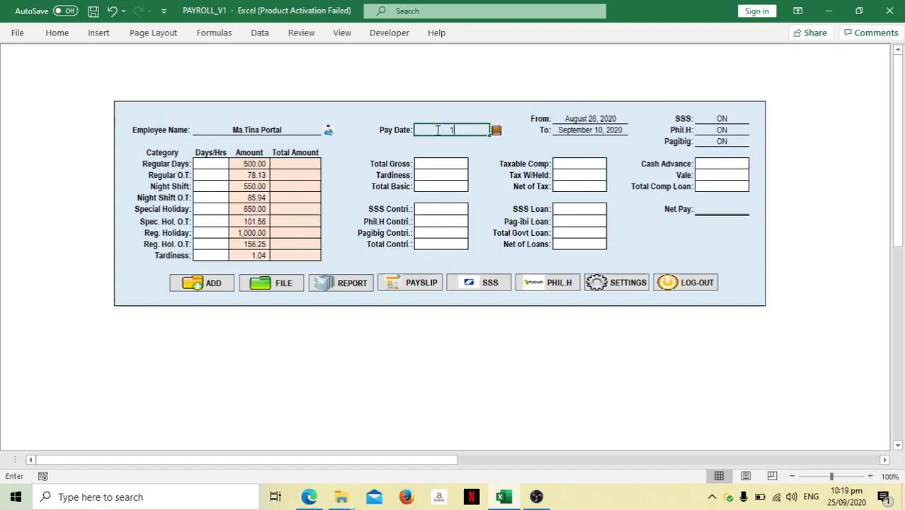
pyautogui.write('5/9/')
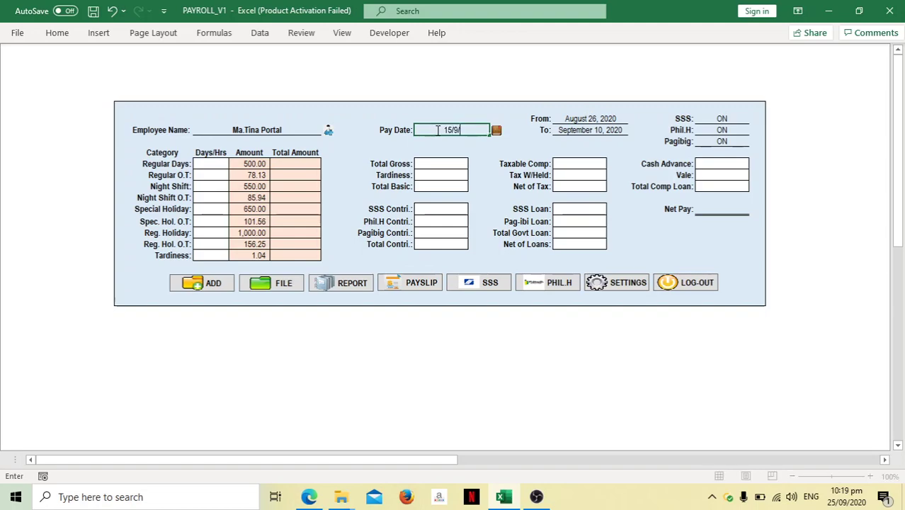
pyautogui.write('20')
pyautogui.click(308, 166)
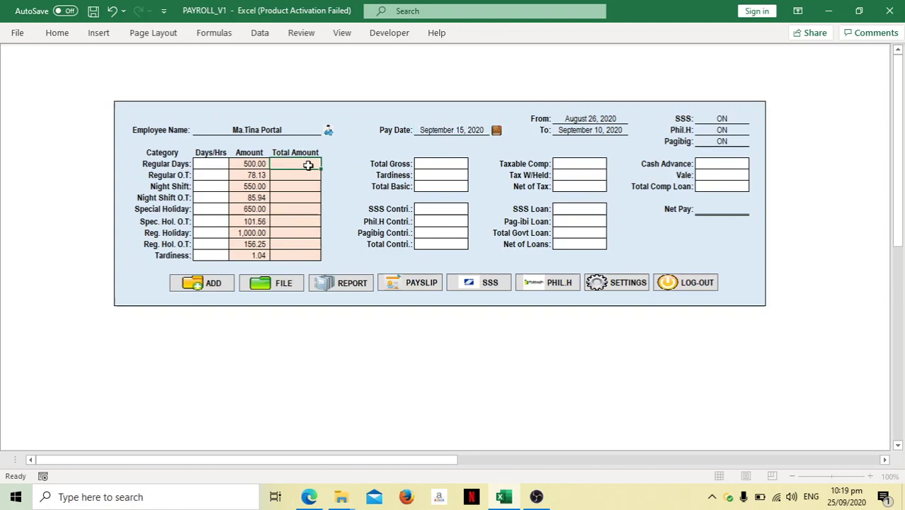
# Step: Enter 13 regular days and switch the SSS contribution OFF
pyautogui.click(211, 165)
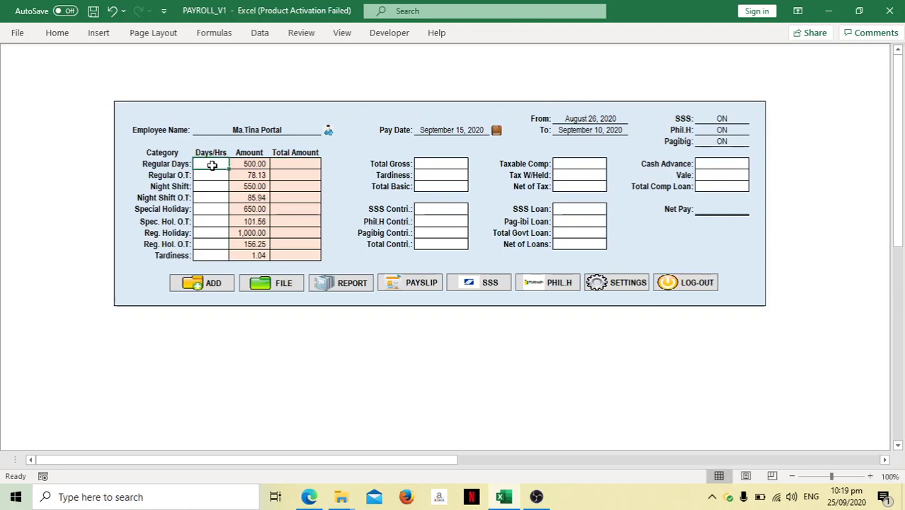
pyautogui.write('5')
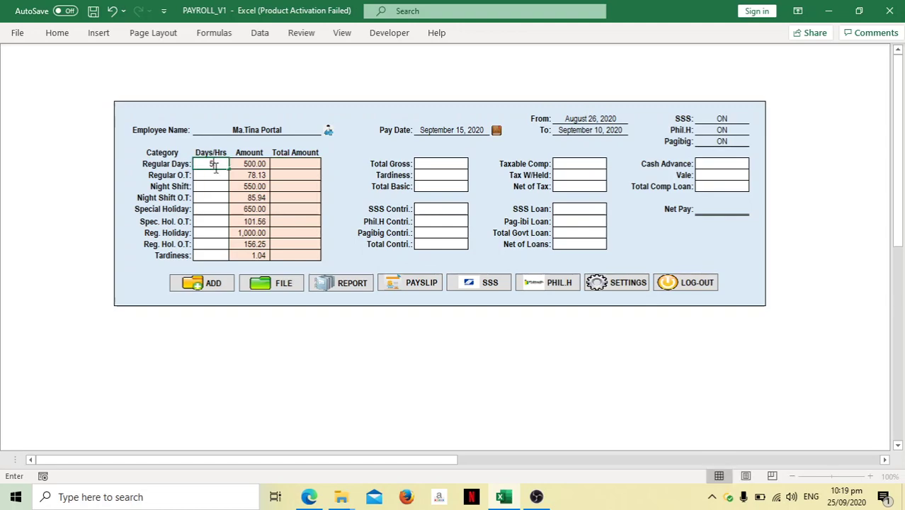
pyautogui.press('Tab')
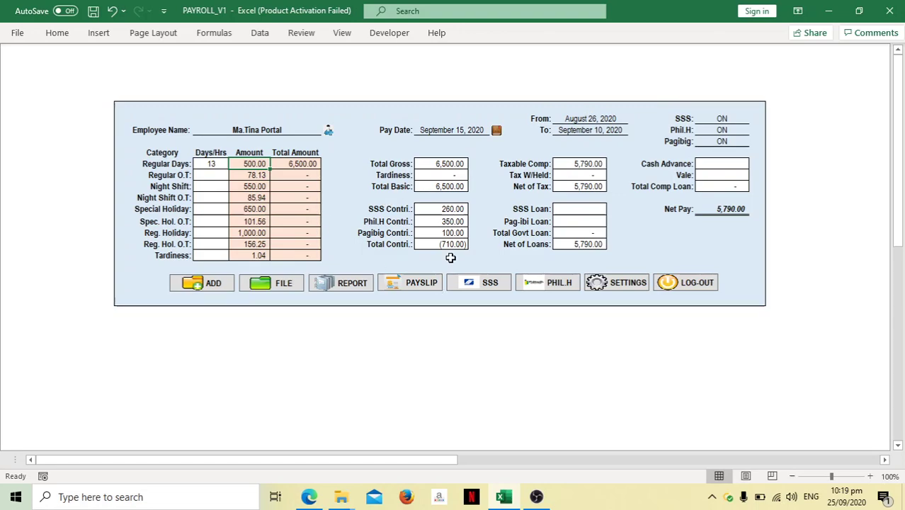
pyautogui.click(728, 118)
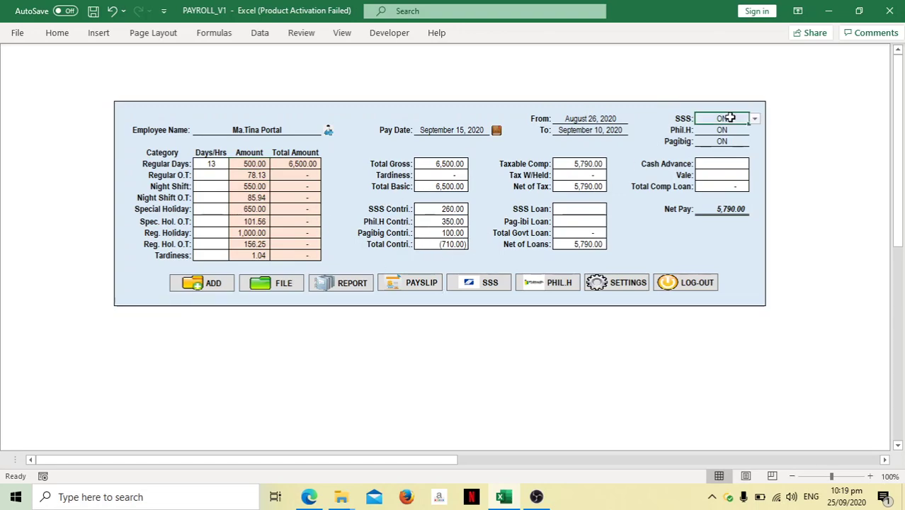
pyautogui.click(755, 119)
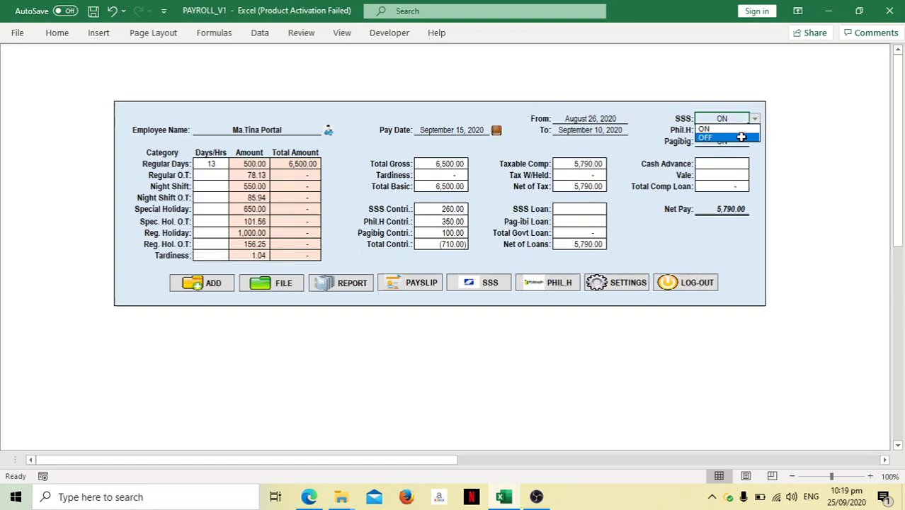
pyautogui.click(740, 138)
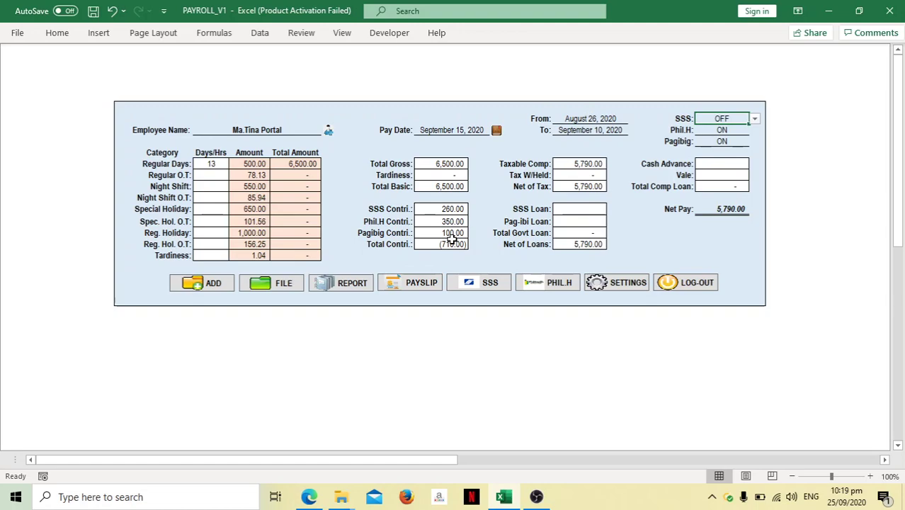
pyautogui.click(209, 164)
pyautogui.write('13')
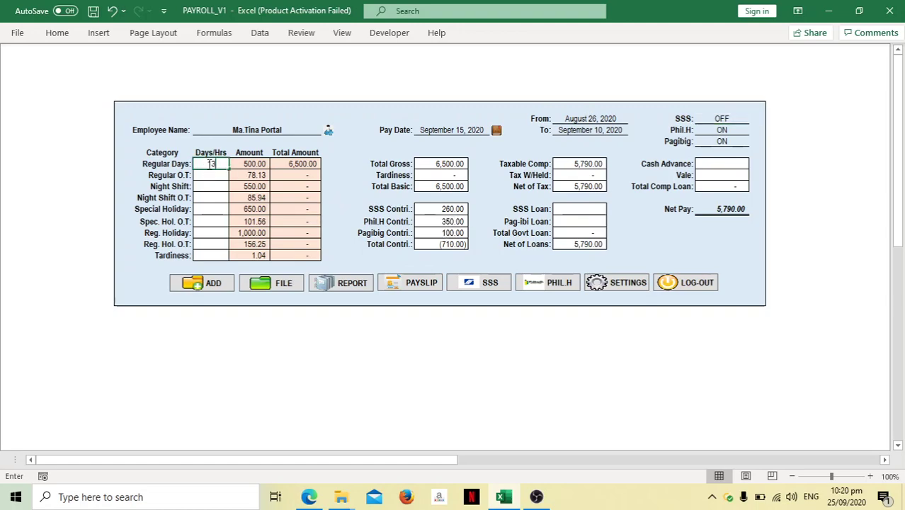
pyautogui.press('Tab')
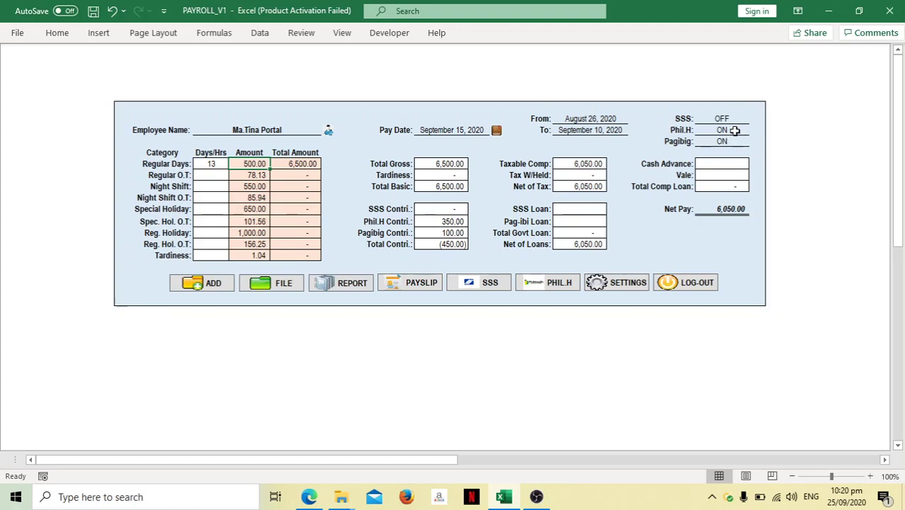
pyautogui.click(736, 130)
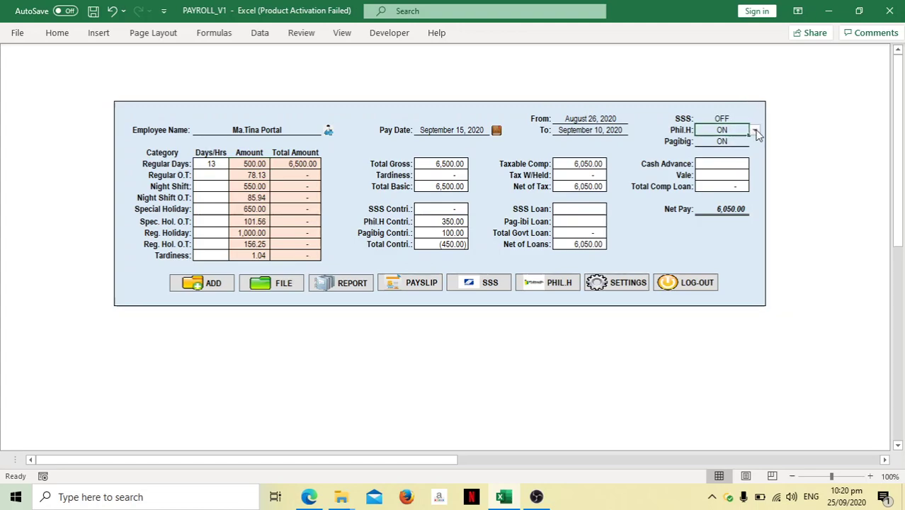
pyautogui.click(755, 130)
pyautogui.press('Escape')
pyautogui.click(217, 163)
pyautogui.write('13')
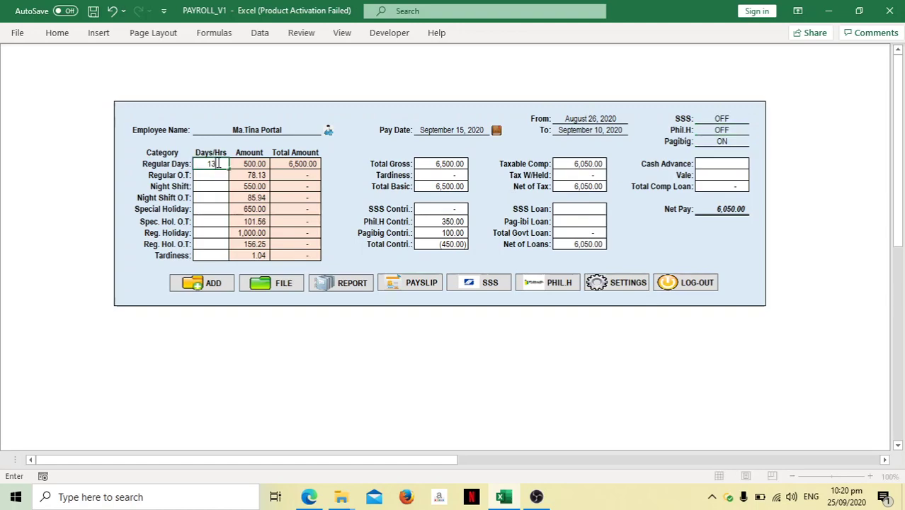
pyautogui.press('Tab')
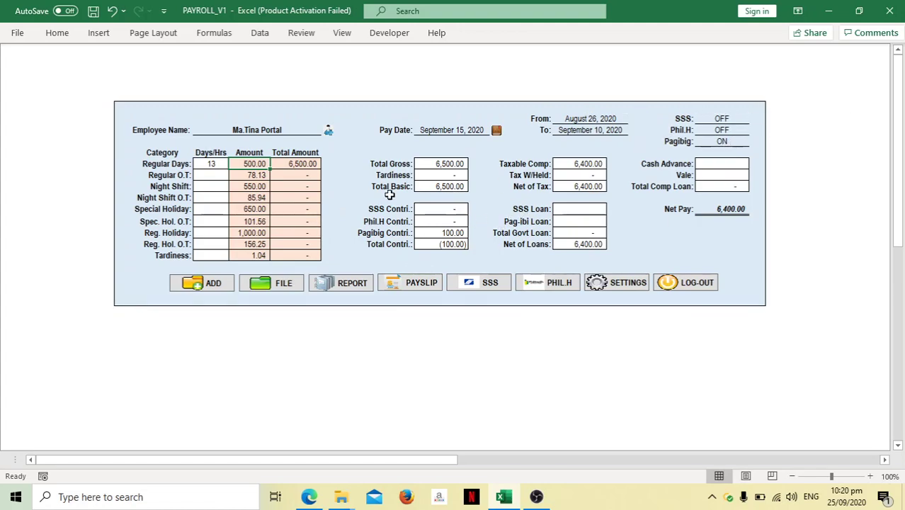
# Step: Save the payroll entry, check the REPORT sheet shows 6,400.00 net, and return to the form
pyautogui.click(210, 285)
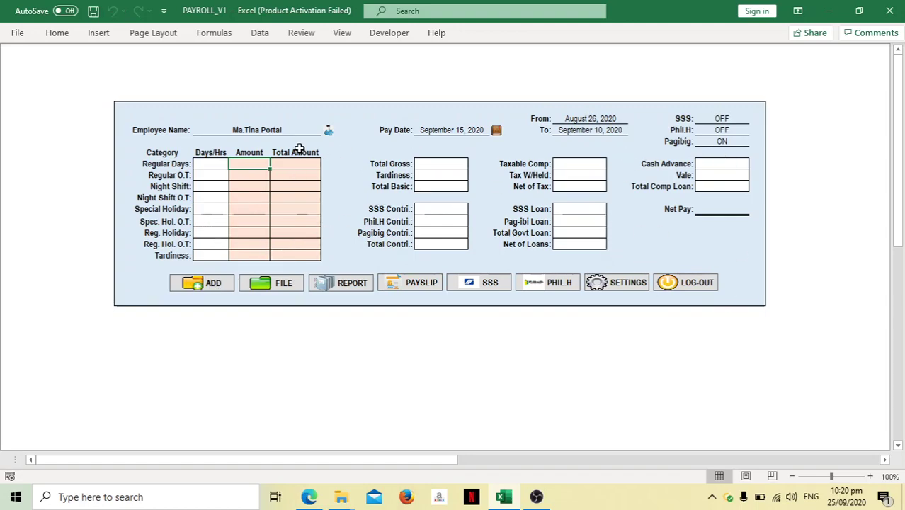
pyautogui.click(497, 131)
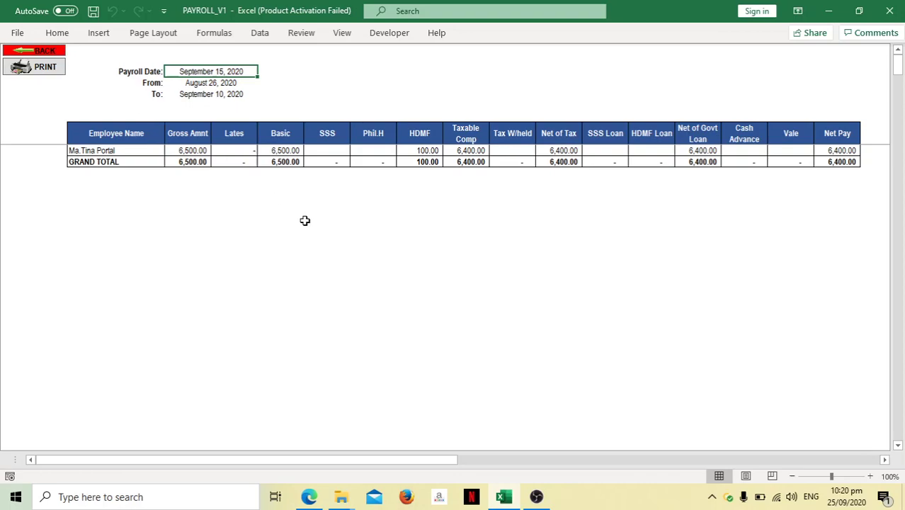
pyautogui.click(46, 52)
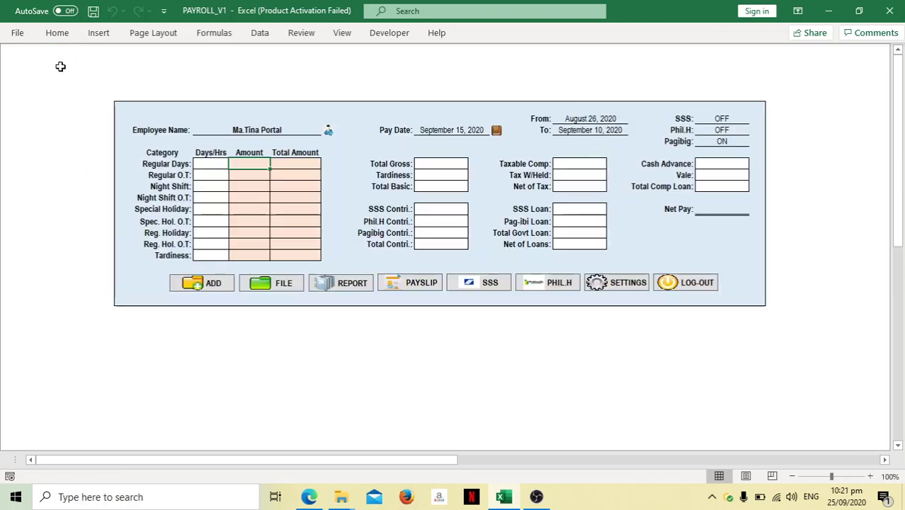
# Step: Add a second employee's name with basic pay 600.00 and hire date September 25, 2020
pyautogui.click(329, 132)
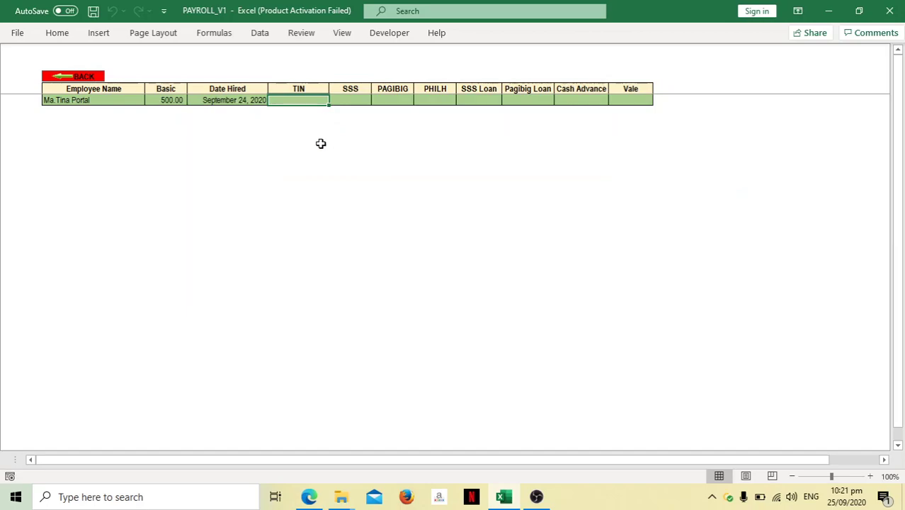
pyautogui.click(98, 112)
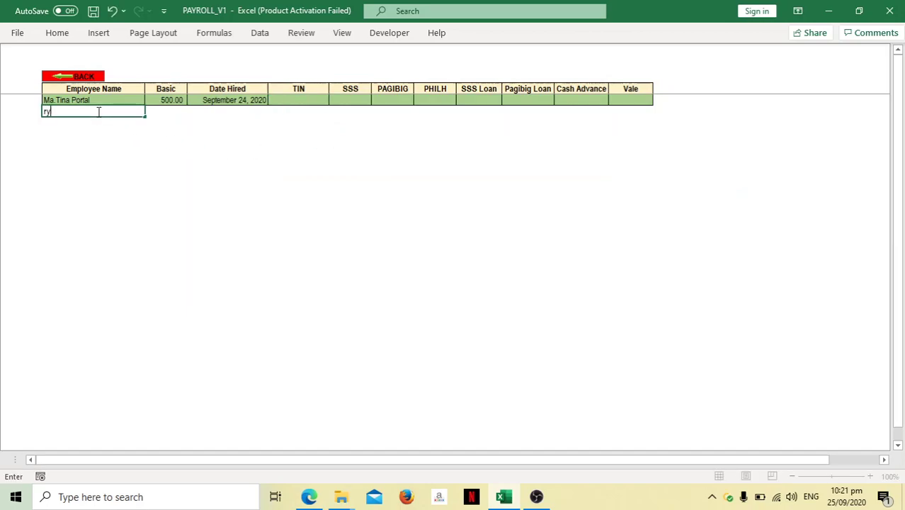
pyautogui.press('Tab')
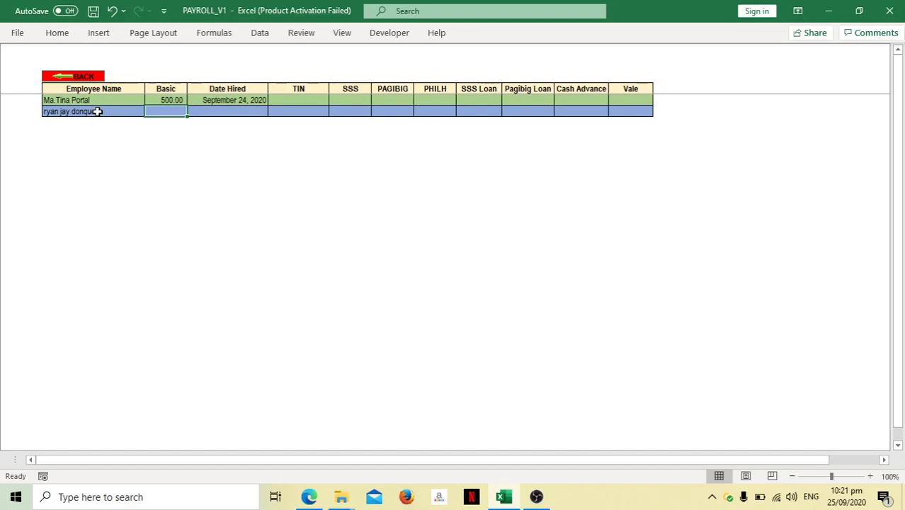
pyautogui.write('600')
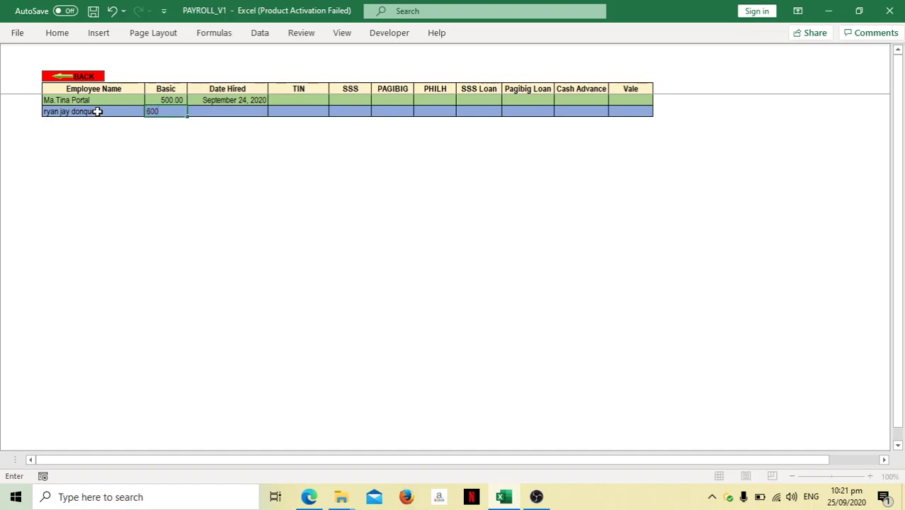
pyautogui.press('Tab')
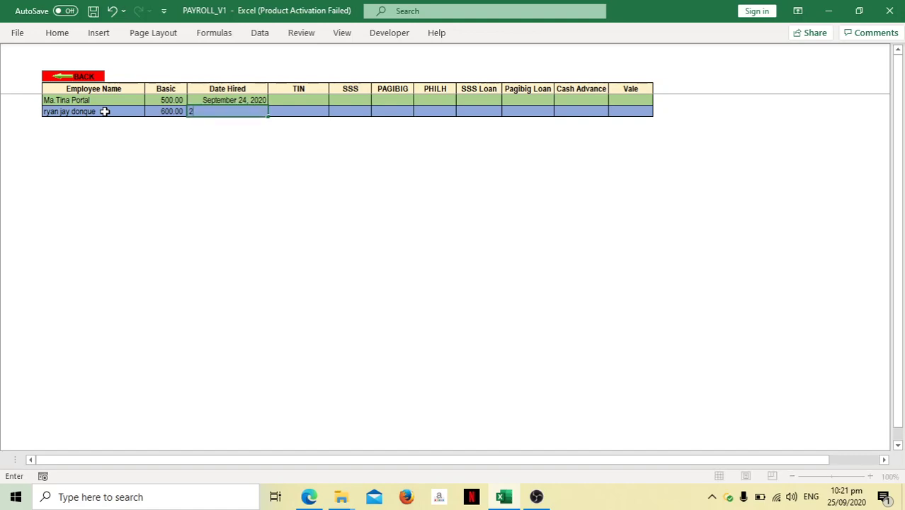
pyautogui.write('9')
pyautogui.press('Tab')
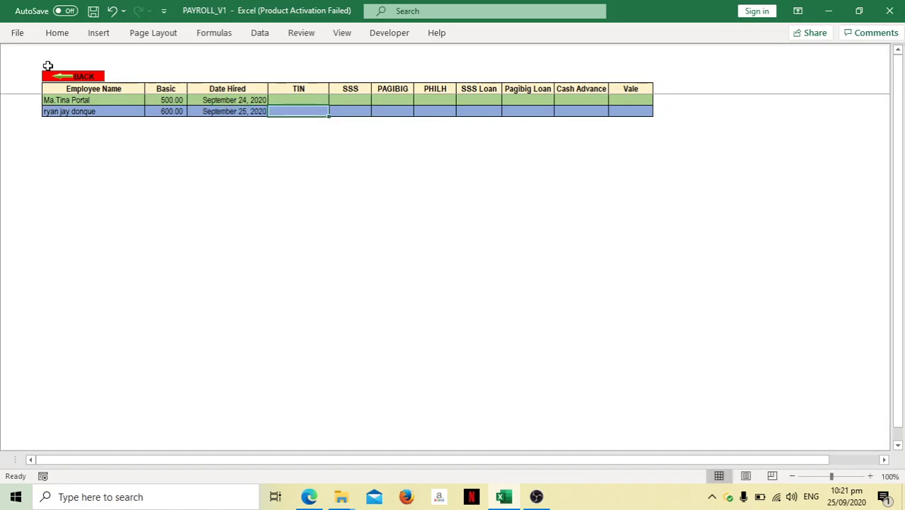
# Step: Set the pay period to September 11–25, 2020 with pay date September 30, 2020
pyautogui.click(75, 76)
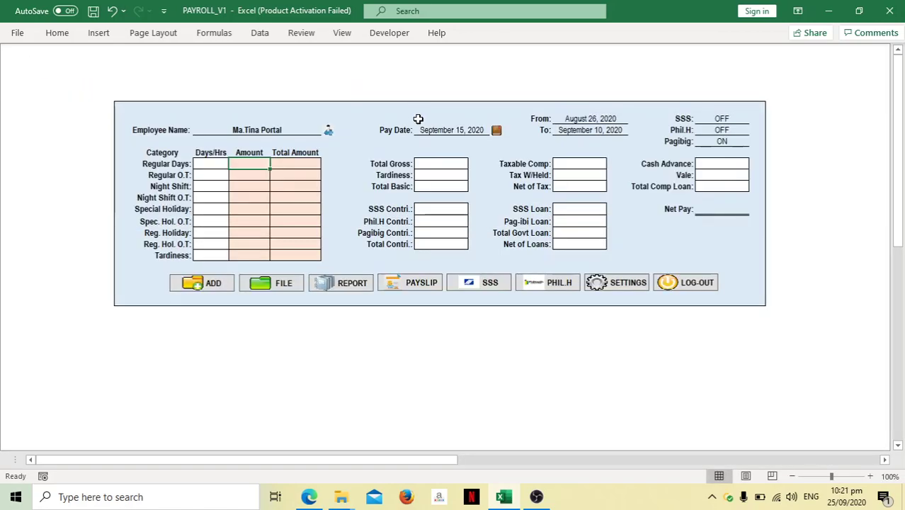
pyautogui.click(607, 119)
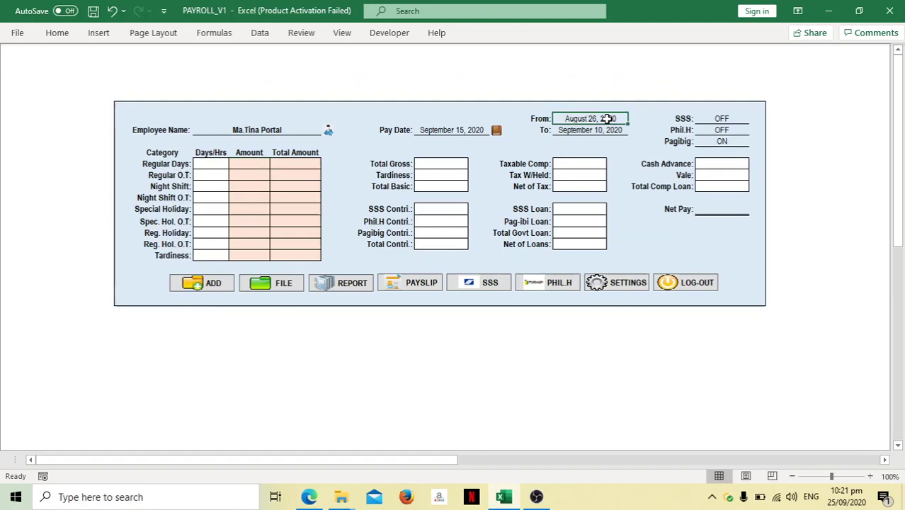
pyautogui.write('11')
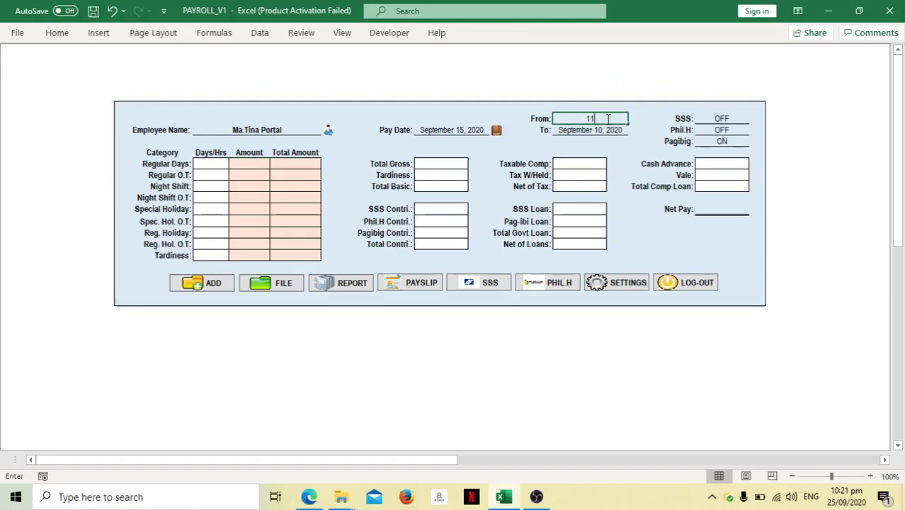
pyautogui.press('Tab')
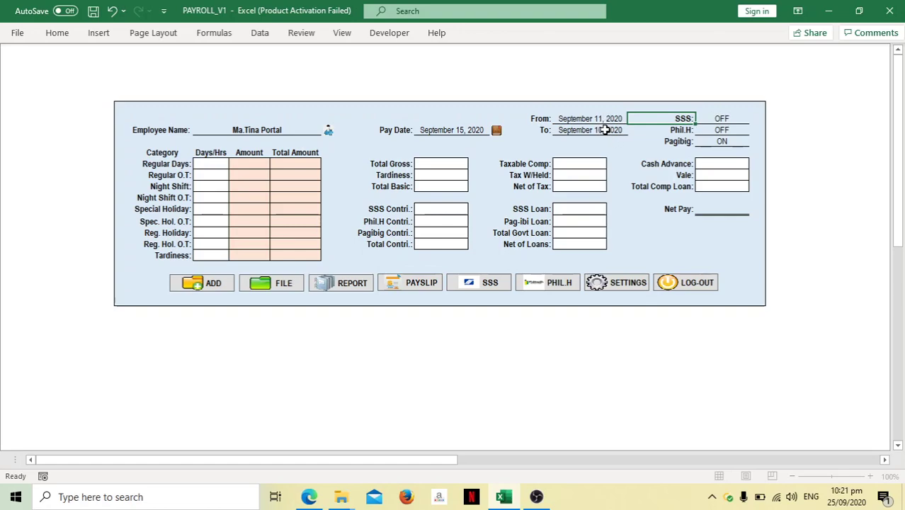
pyautogui.click(604, 129)
pyautogui.write('9')
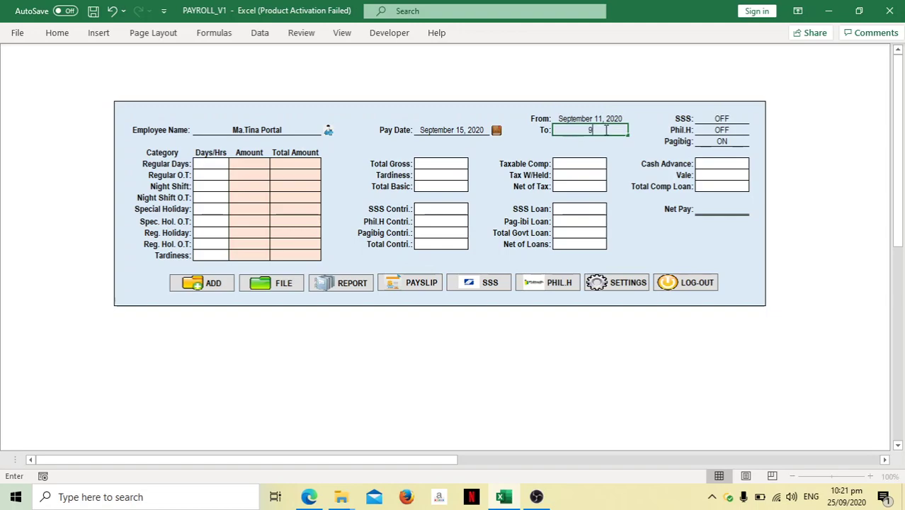
pyautogui.press('BackSpace')
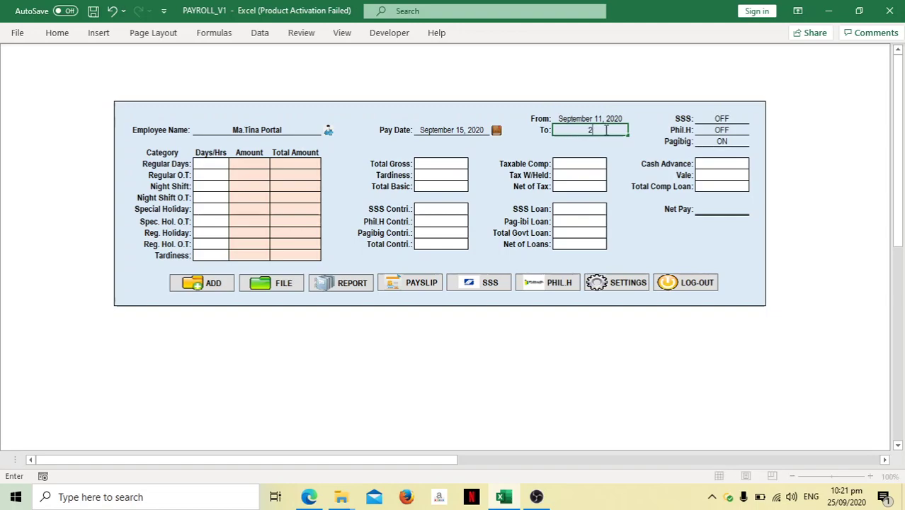
pyautogui.write('25/9')
pyautogui.press('Tab')
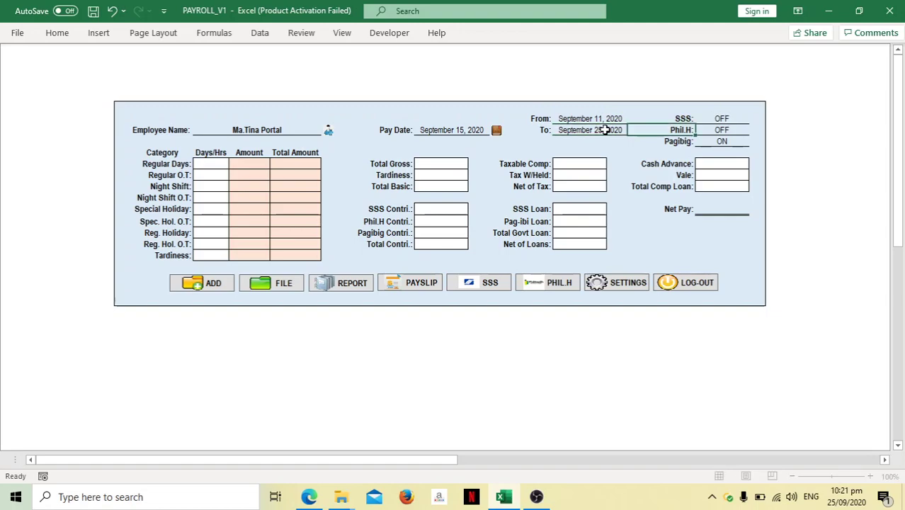
pyautogui.click(454, 129)
pyautogui.write('9')
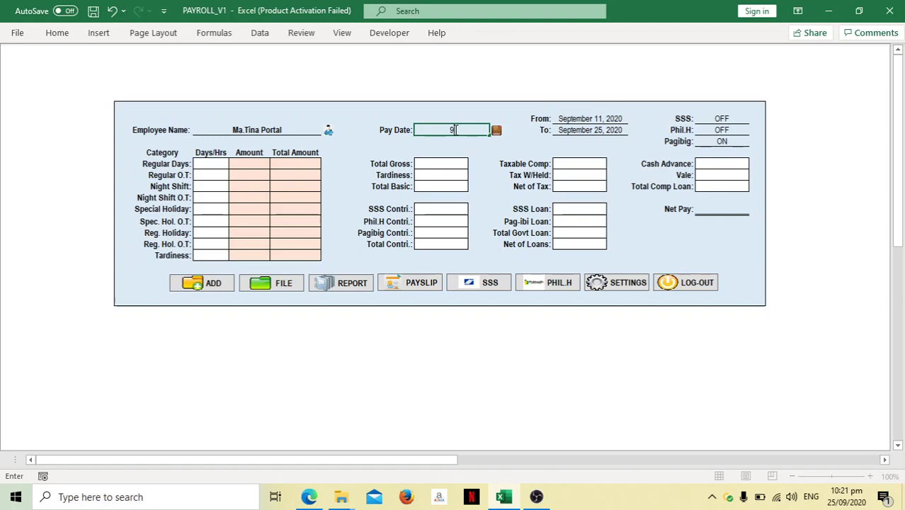
pyautogui.write('/')
pyautogui.press('Tab')
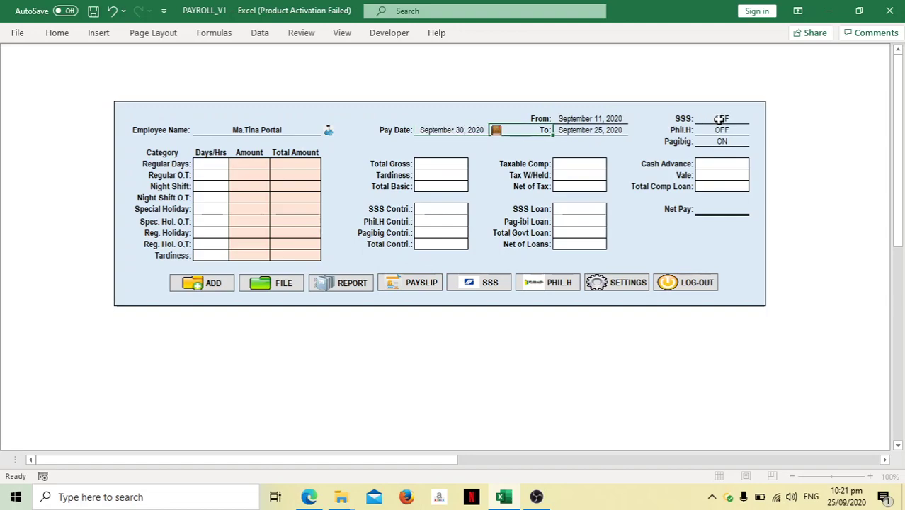
# Step: Set the contribution switches to SSS ON, Phil.H ON and Pagibig OFF
pyautogui.click(721, 119)
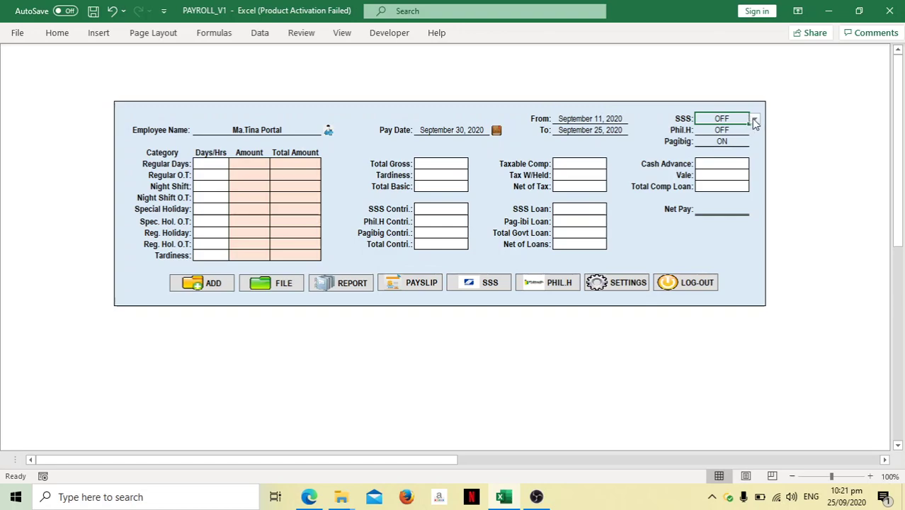
pyautogui.click(754, 120)
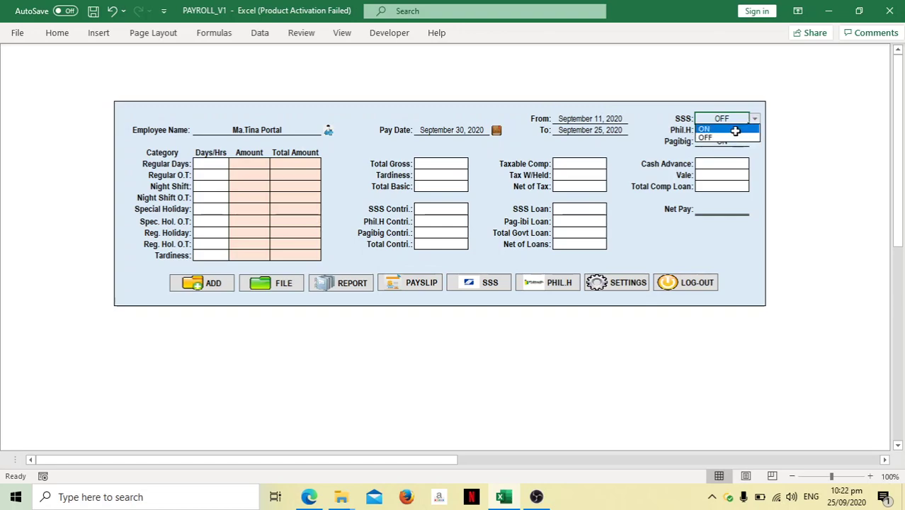
pyautogui.click(735, 131)
pyautogui.doubleClick(737, 130)
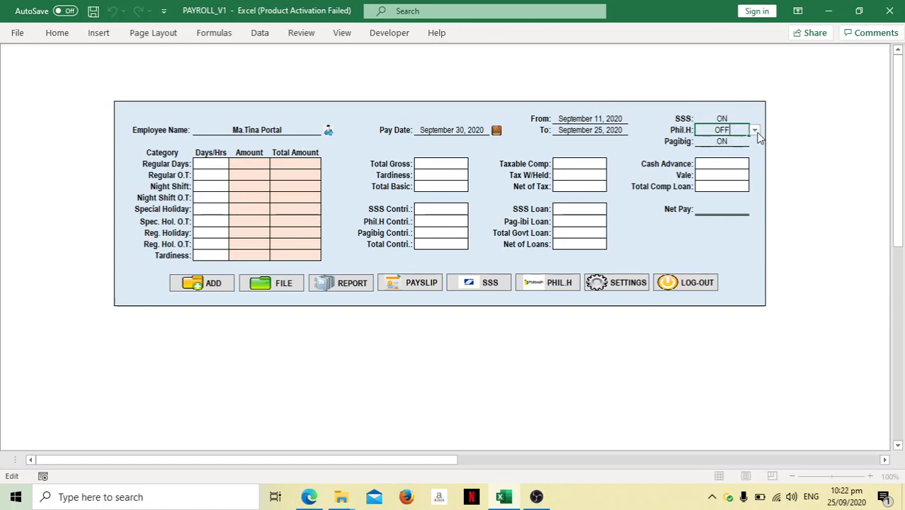
pyautogui.click(755, 131)
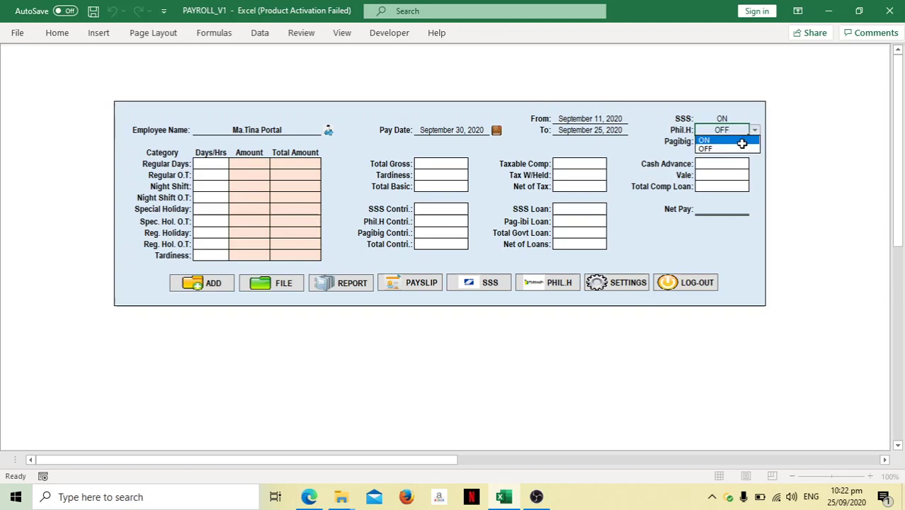
pyautogui.click(742, 141)
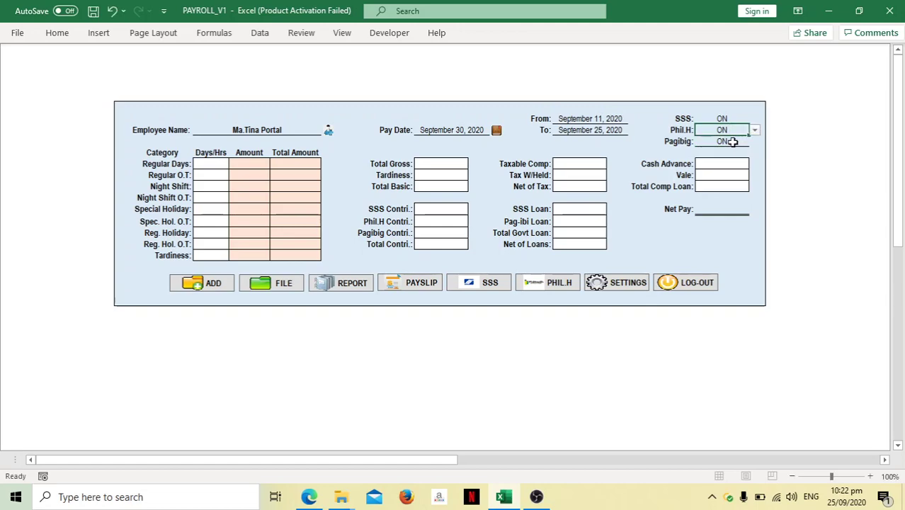
pyautogui.click(743, 142)
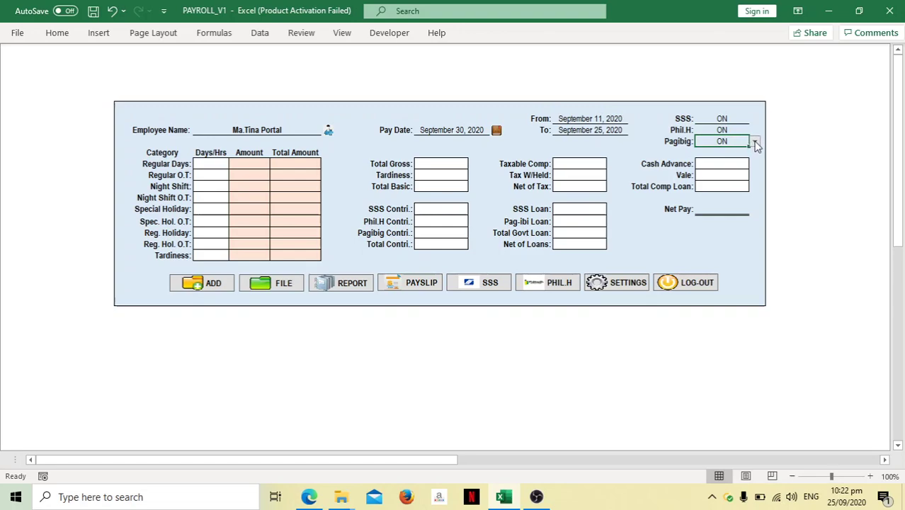
pyautogui.click(755, 143)
pyautogui.click(755, 141)
pyautogui.click(720, 162)
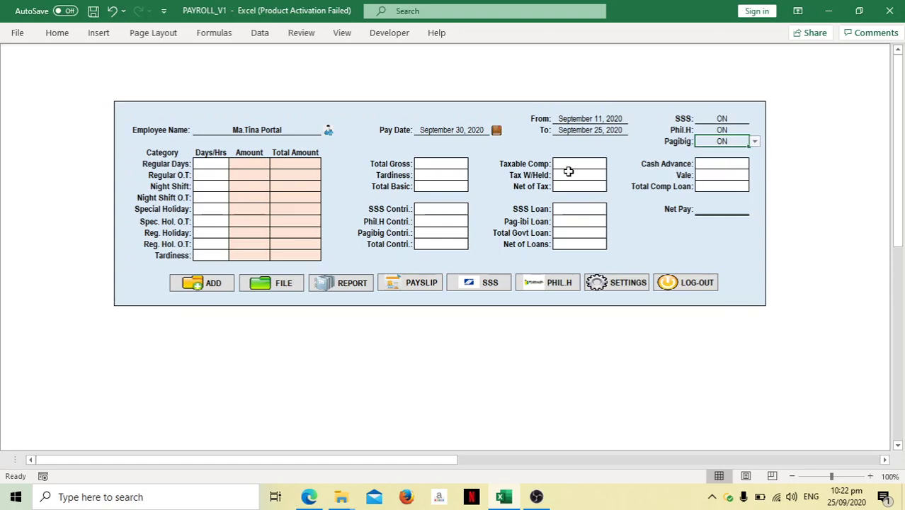
# Step: Enter 0 in the Regular Days cell
pyautogui.click(213, 163)
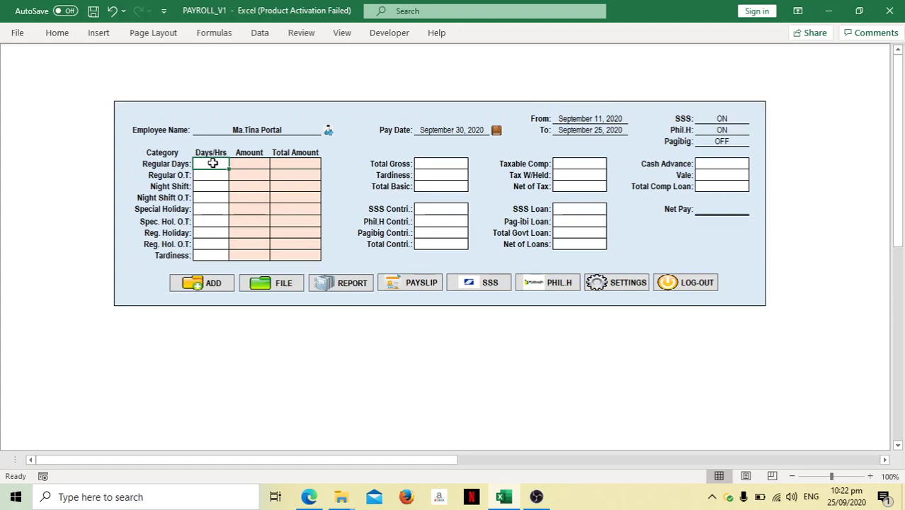
pyautogui.write('0')
pyautogui.press('Tab')
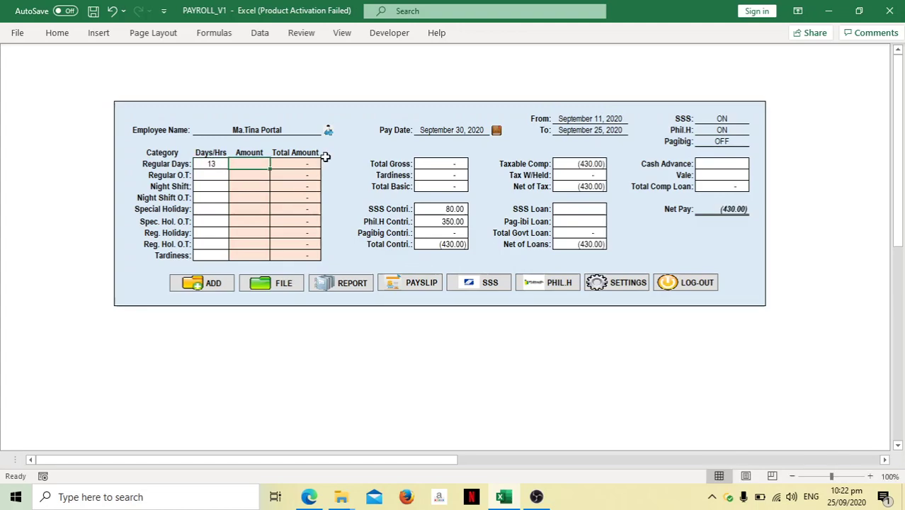
# Step: Reselect the first employee in Employee Name to reload her 500.00 regular rate
pyautogui.click(328, 129)
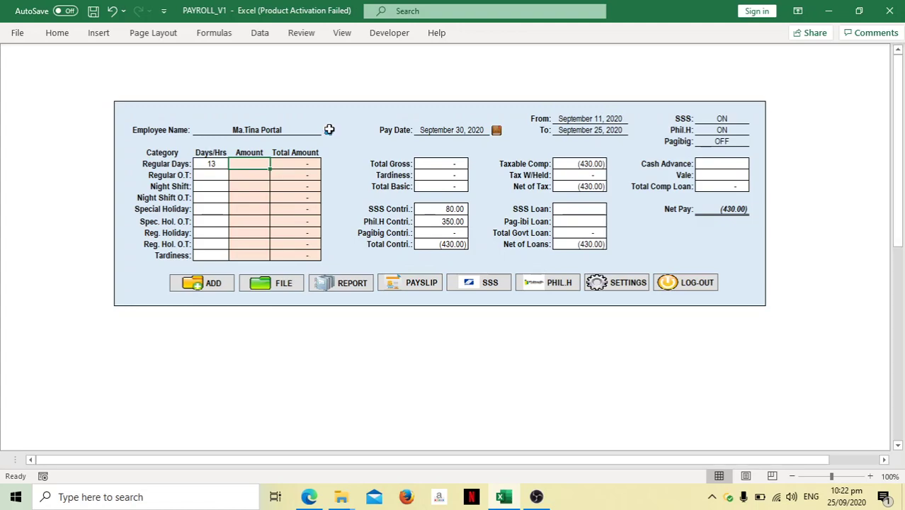
pyautogui.click(60, 76)
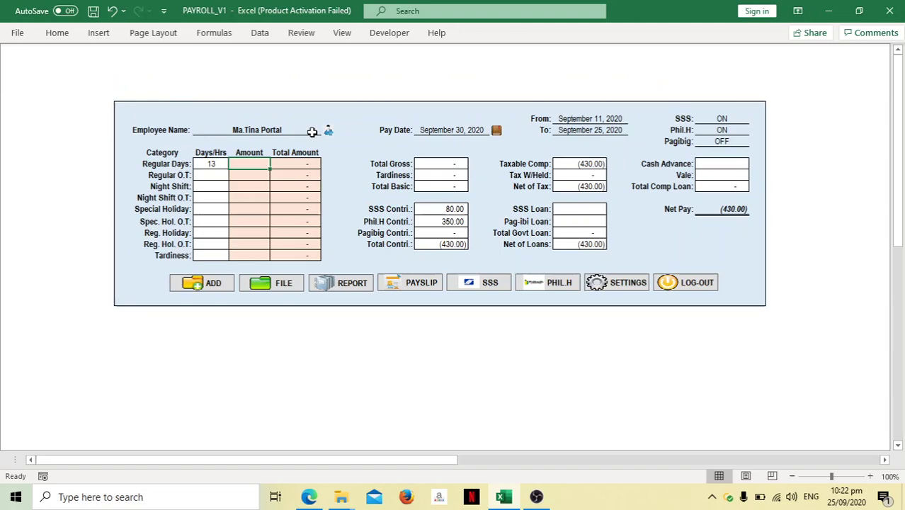
pyautogui.click(312, 131)
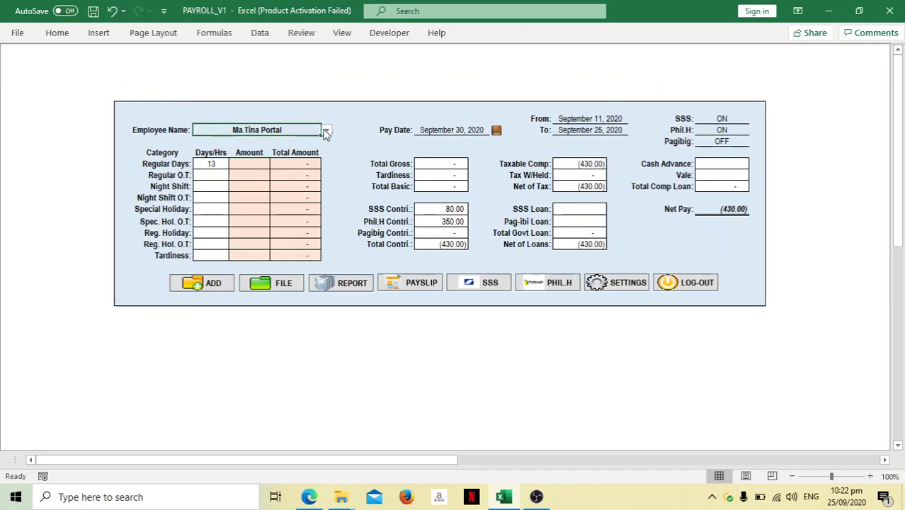
pyautogui.click(327, 131)
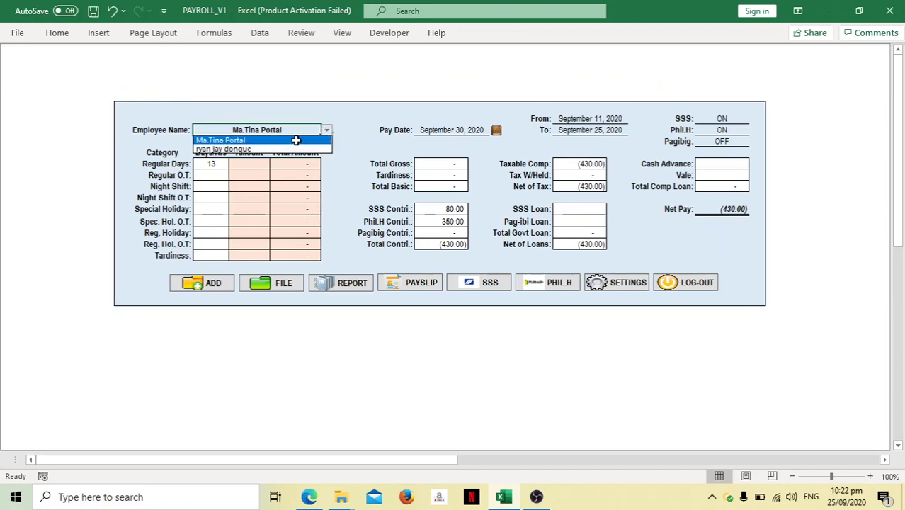
pyautogui.click(297, 138)
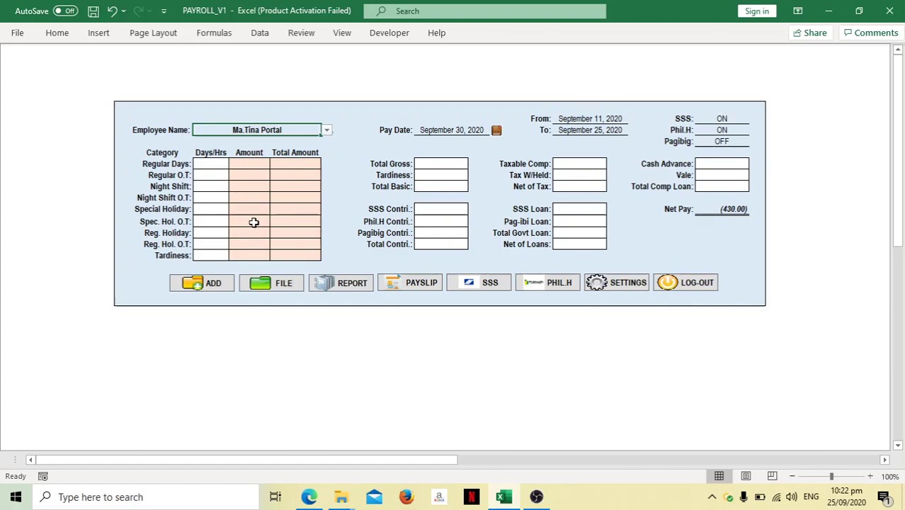
pyautogui.click(327, 130)
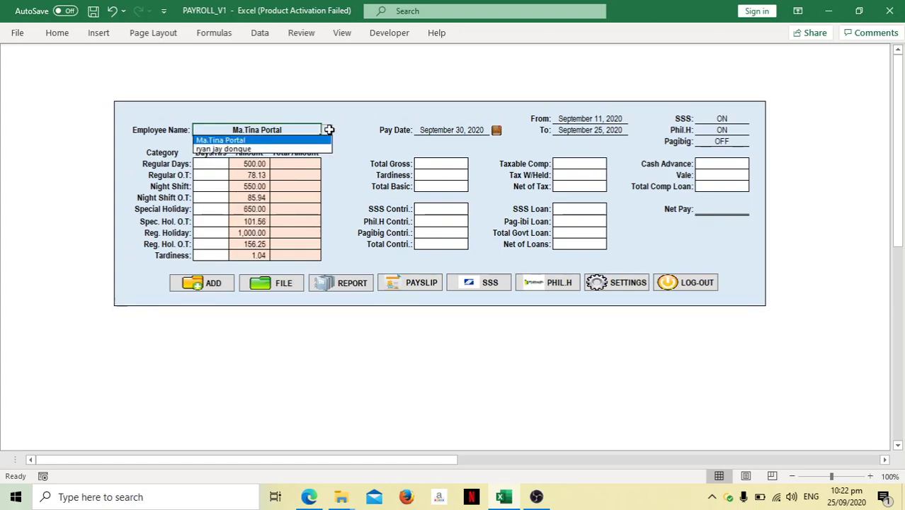
pyautogui.click(246, 140)
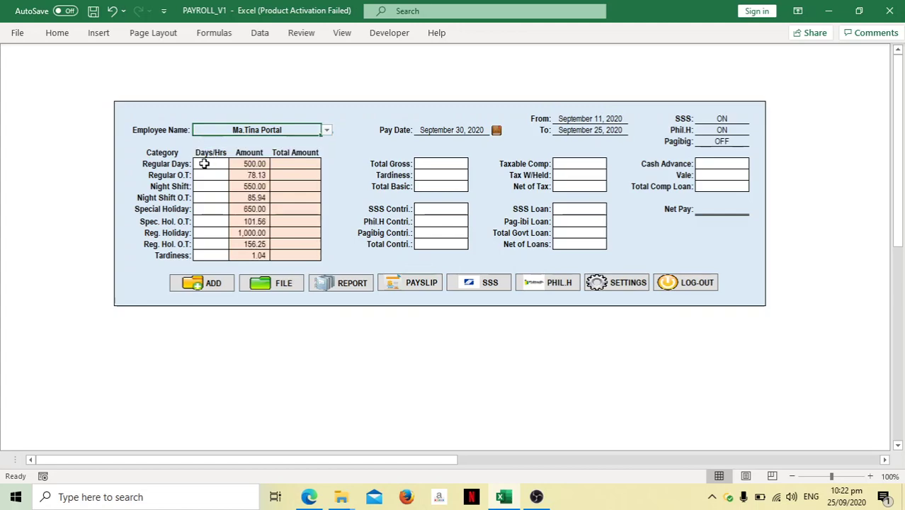
# Step: Enter 13 regular days for the first employee and record her 5,890.00 net payroll
pyautogui.click(204, 163)
pyautogui.write('13')
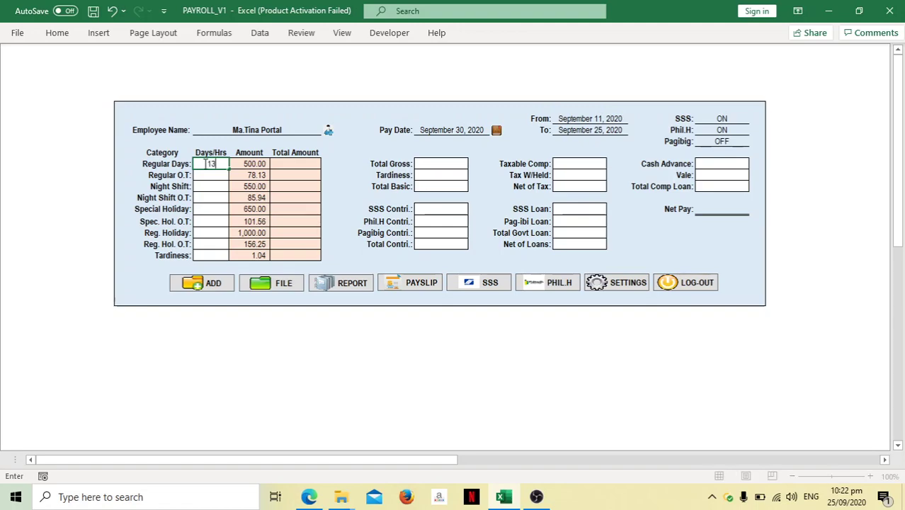
pyautogui.press('Tab')
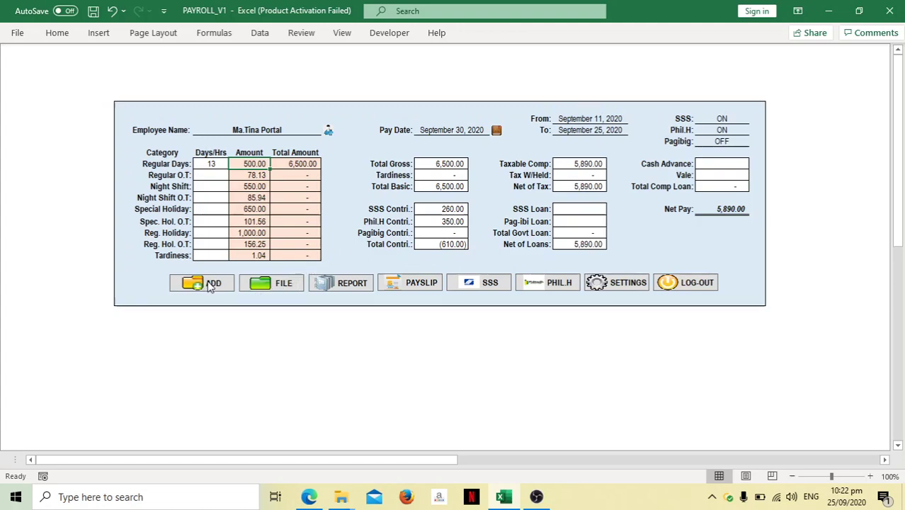
pyautogui.click(210, 283)
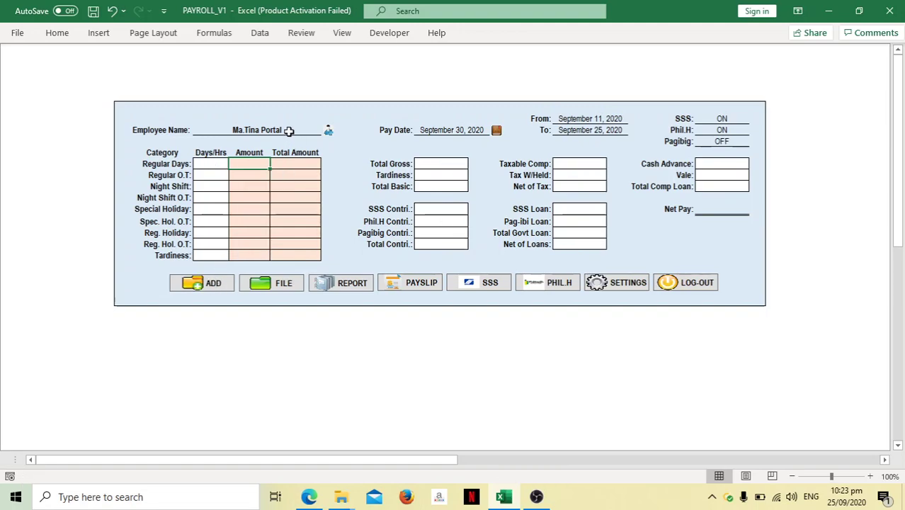
# Step: Choose the second employee from the Employee Name dropdown on the payroll entry form
pyautogui.click(289, 131)
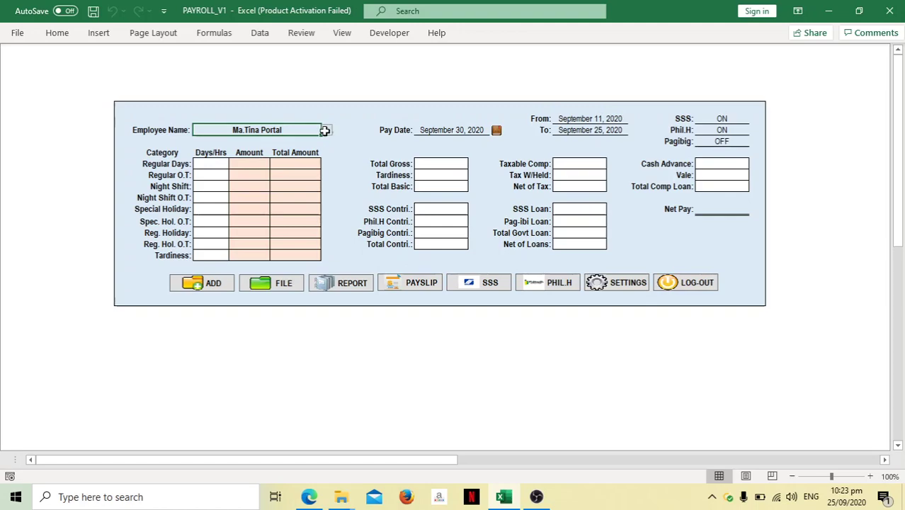
pyautogui.click(327, 131)
pyautogui.click(310, 154)
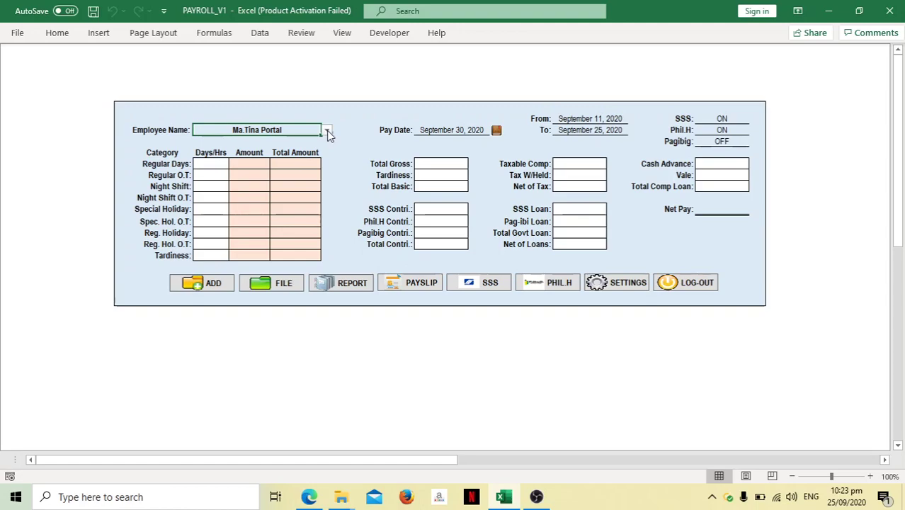
pyautogui.click(328, 131)
pyautogui.click(262, 150)
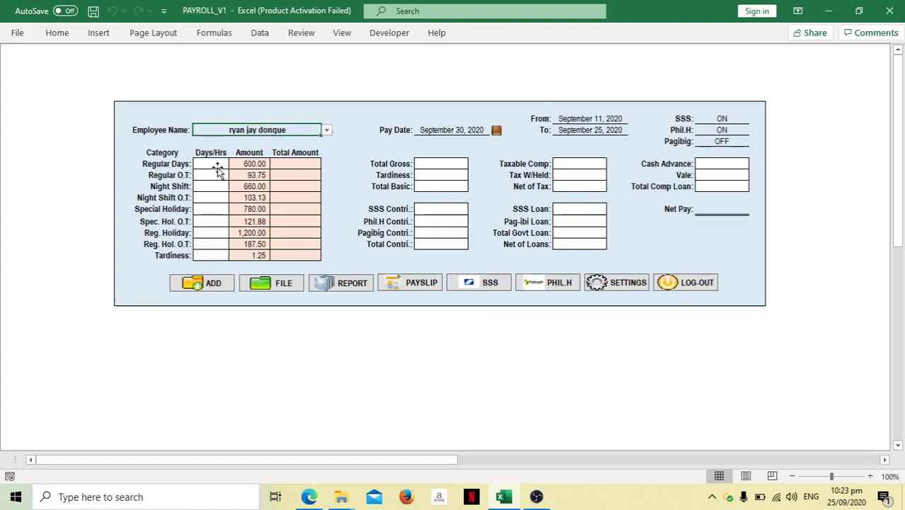
# Step: Record 13 regular days for 7,130.00 net pay, then view the report and saved records
pyautogui.click(218, 163)
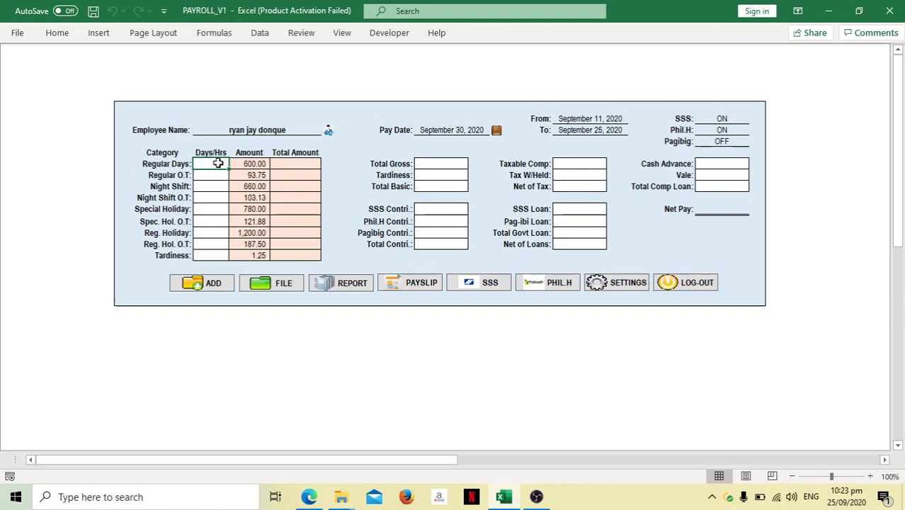
pyautogui.write('13')
pyautogui.press('Tab')
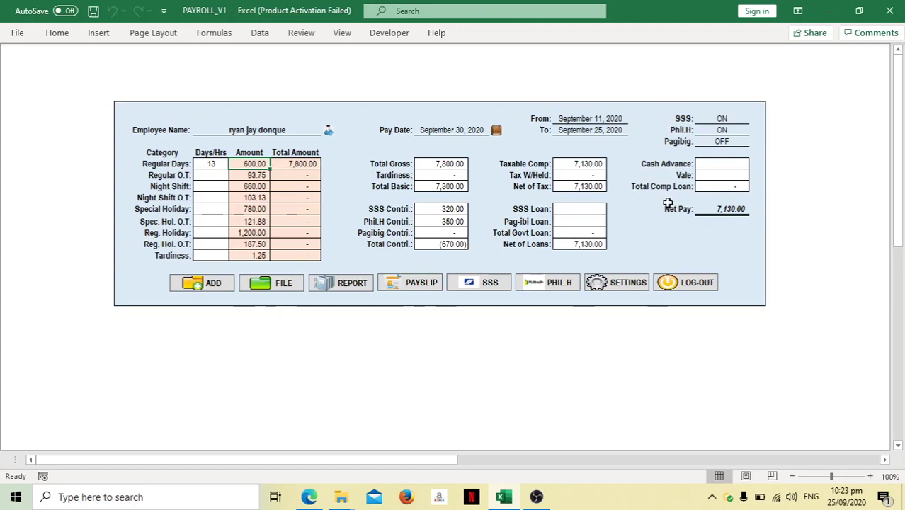
pyautogui.click(222, 285)
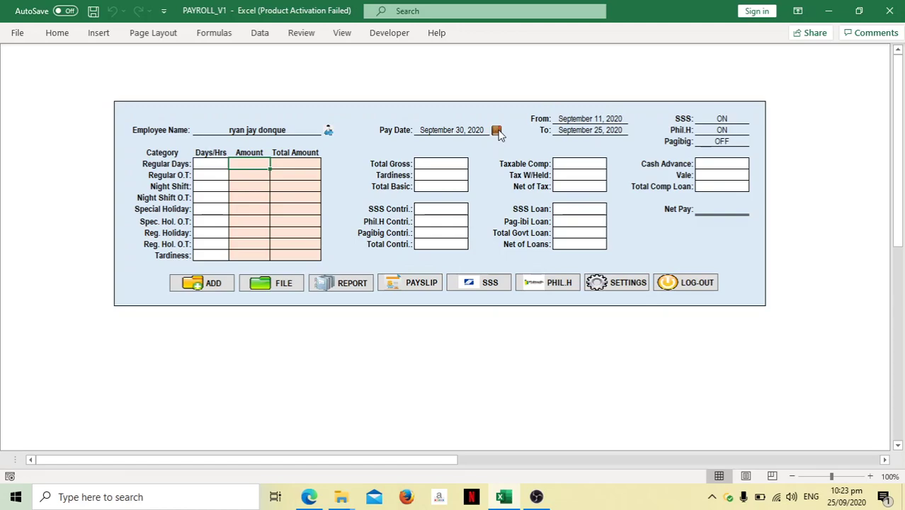
pyautogui.click(497, 132)
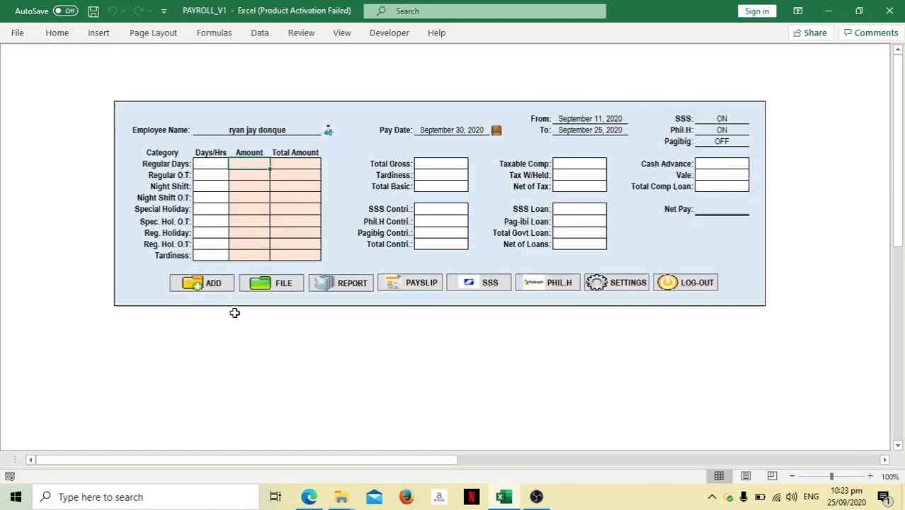
pyautogui.click(278, 282)
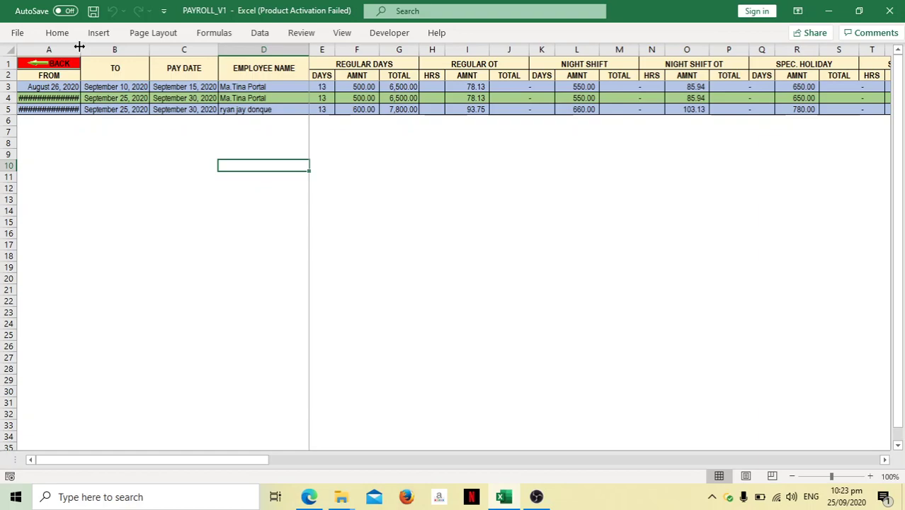
# Step: Widen column A of the payroll records so every From date shows, then return to the form
pyautogui.moveTo(80, 49); pyautogui.dragTo(86, 48)
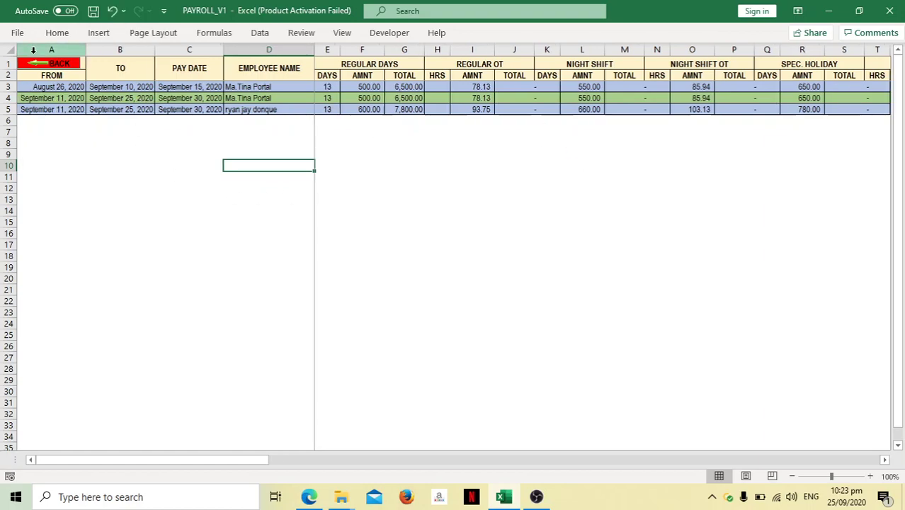
pyautogui.click(43, 63)
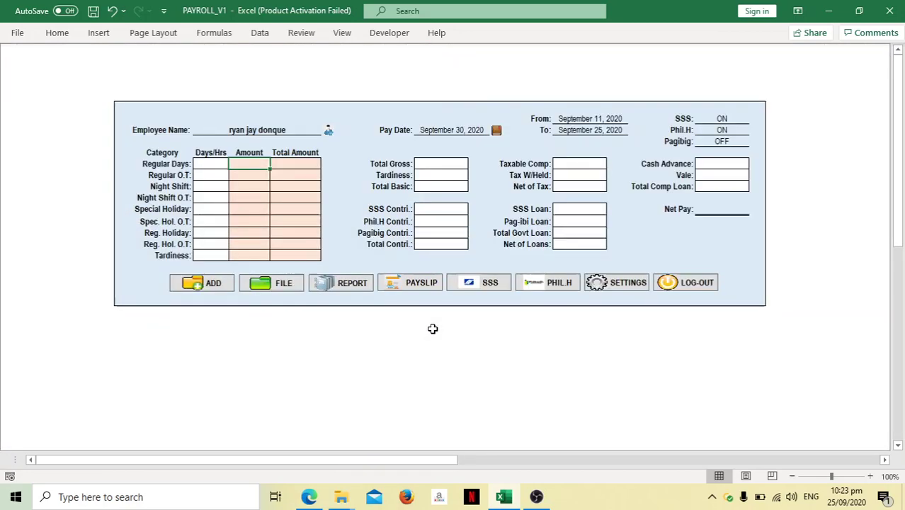
# Step: Set the report Payroll Date to 15/9, then 30/9, listing both employees with 13,020.00 total
pyautogui.click(333, 286)
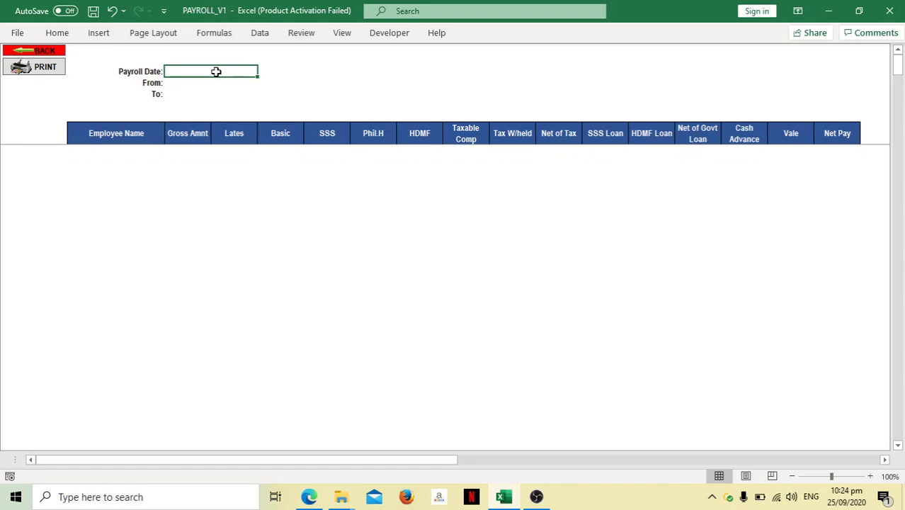
pyautogui.write('2')
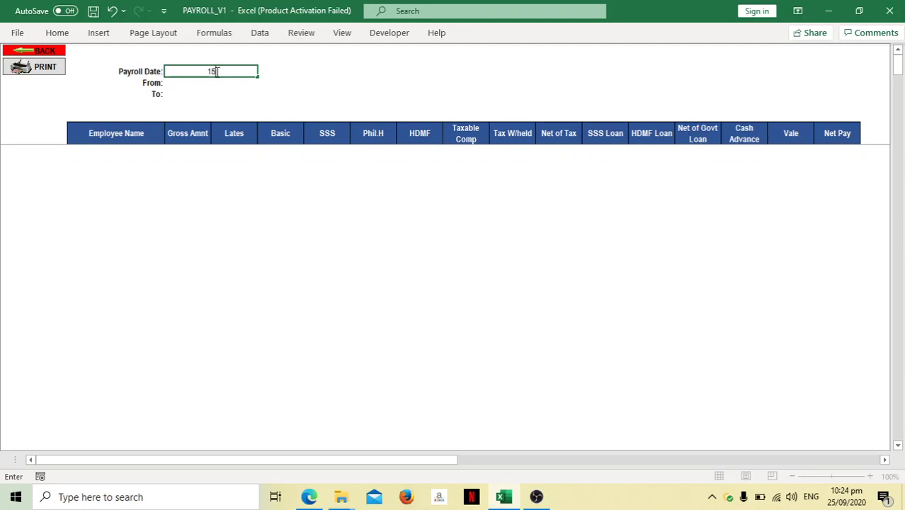
pyautogui.press('Tab')
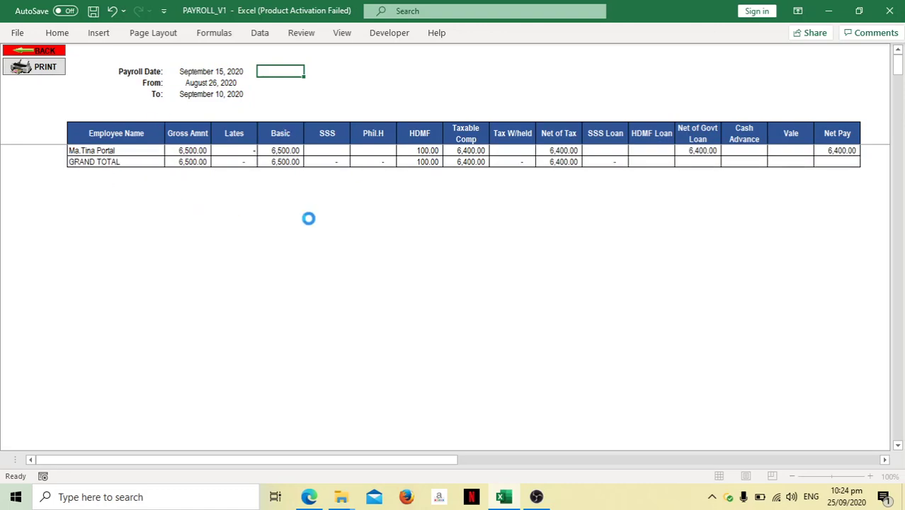
pyautogui.click(216, 75)
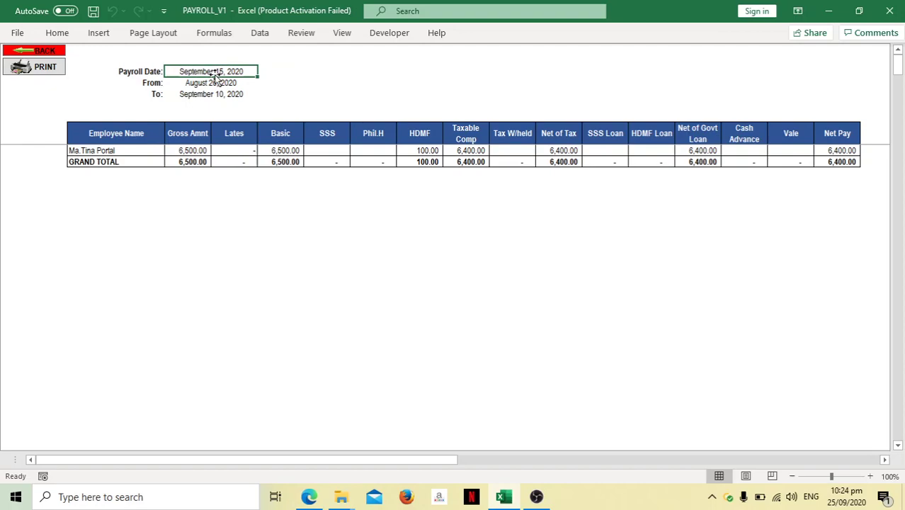
pyautogui.write('30/9')
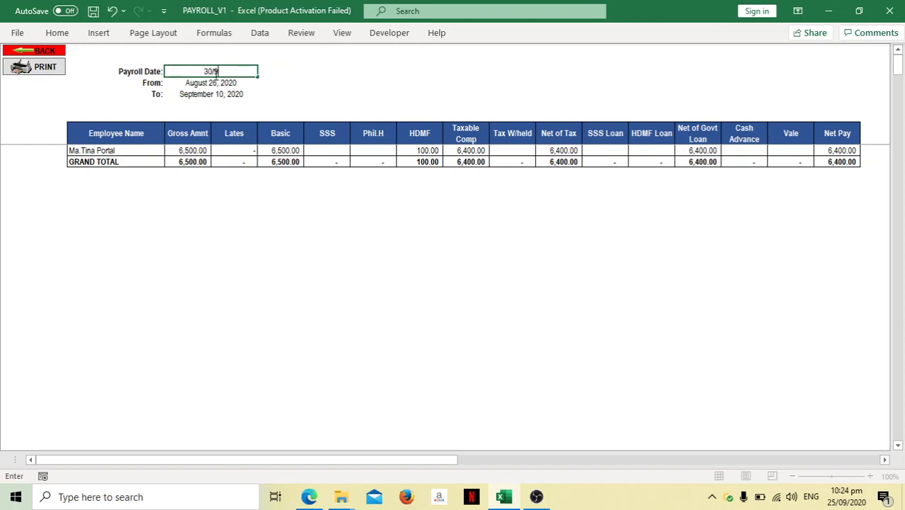
pyautogui.press('Tab')
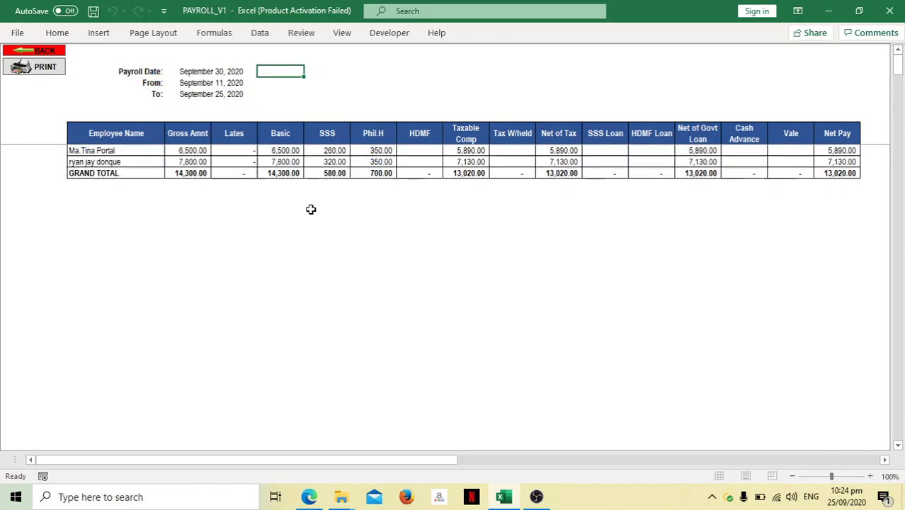
# Step: Go to the payslip sheet and select the bulk Copies, bulk Pay Date and individual Emp Name cells
pyautogui.click(59, 53)
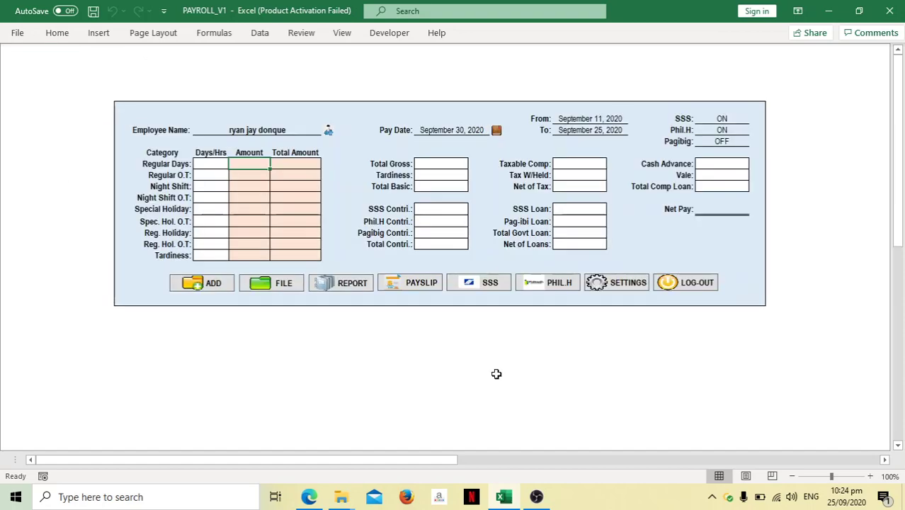
pyautogui.click(409, 284)
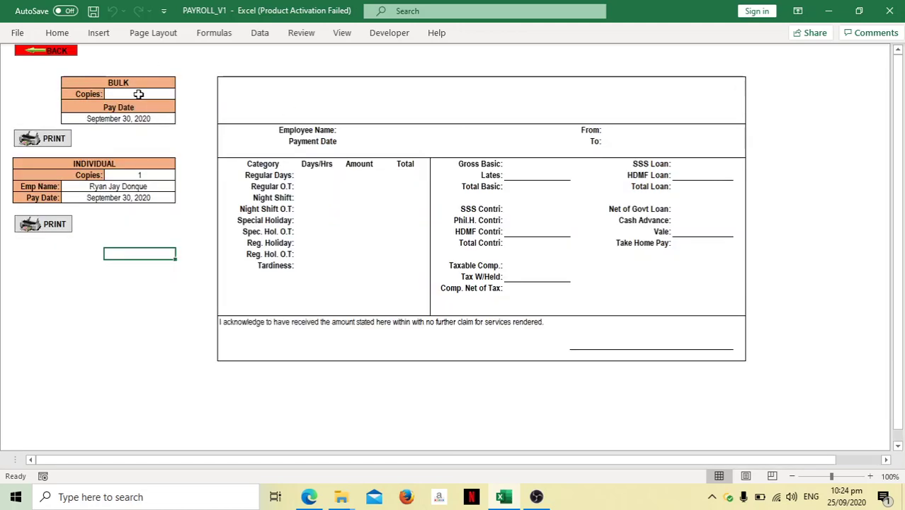
pyautogui.click(139, 94)
pyautogui.write('1')
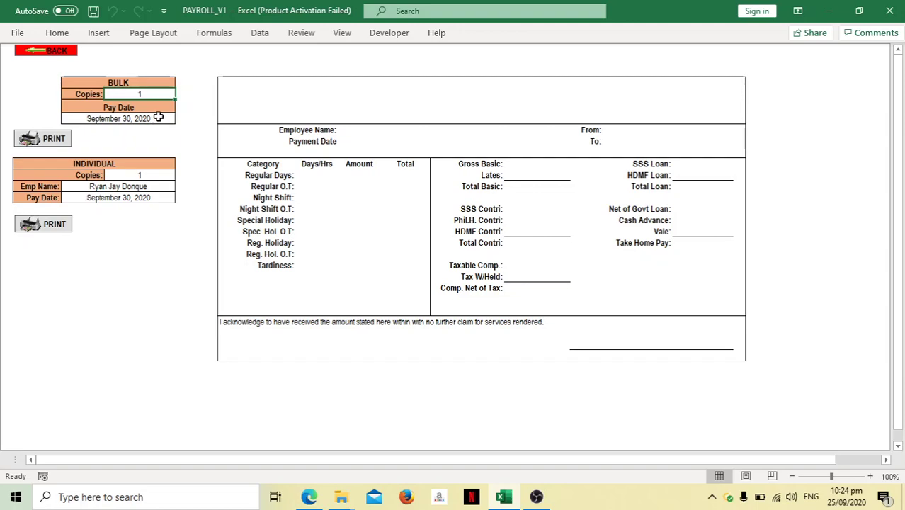
pyautogui.click(150, 118)
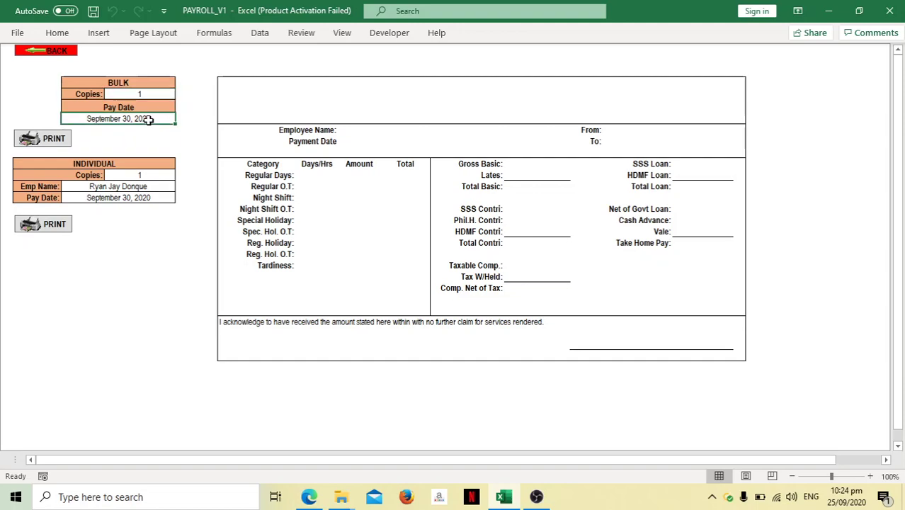
pyautogui.click(148, 186)
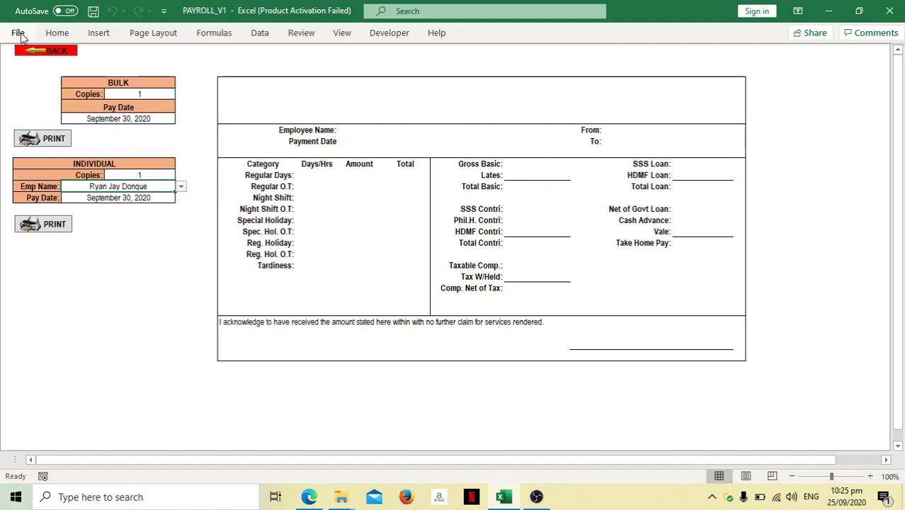
# Step: Choose Microsoft Print to PDF as the printer in File > Print, then return to the payslip sheet
pyautogui.click(18, 32)
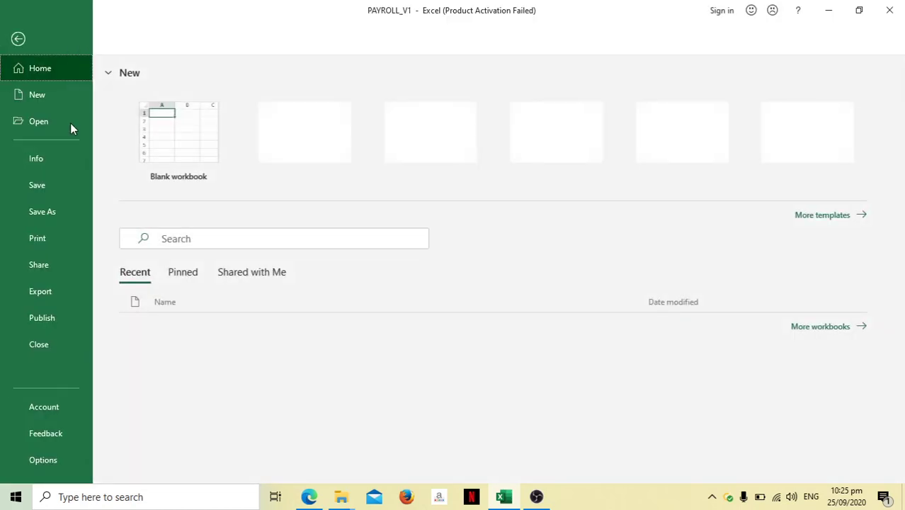
pyautogui.click(59, 242)
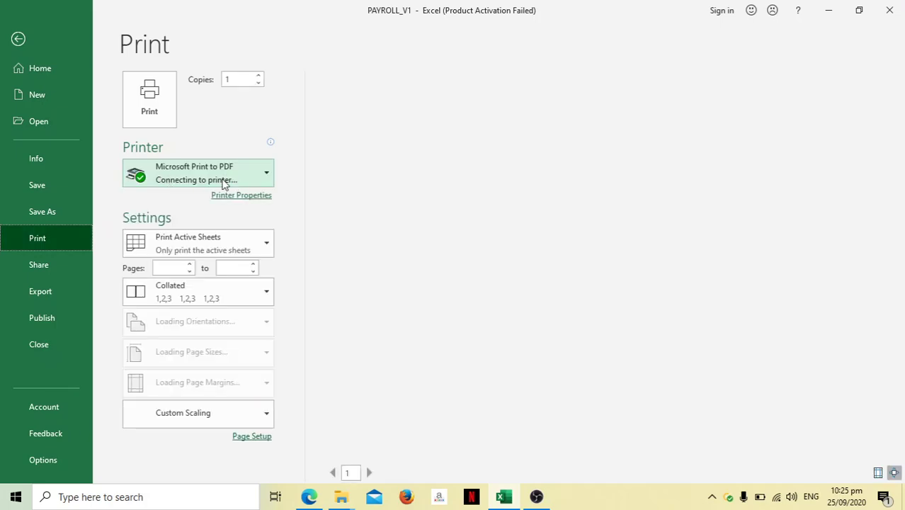
pyautogui.click(224, 182)
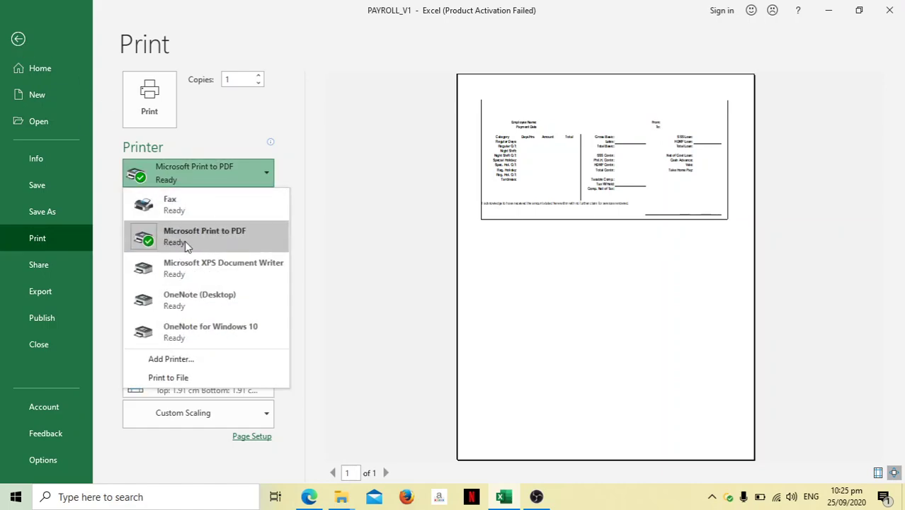
pyautogui.click(163, 241)
pyautogui.click(22, 40)
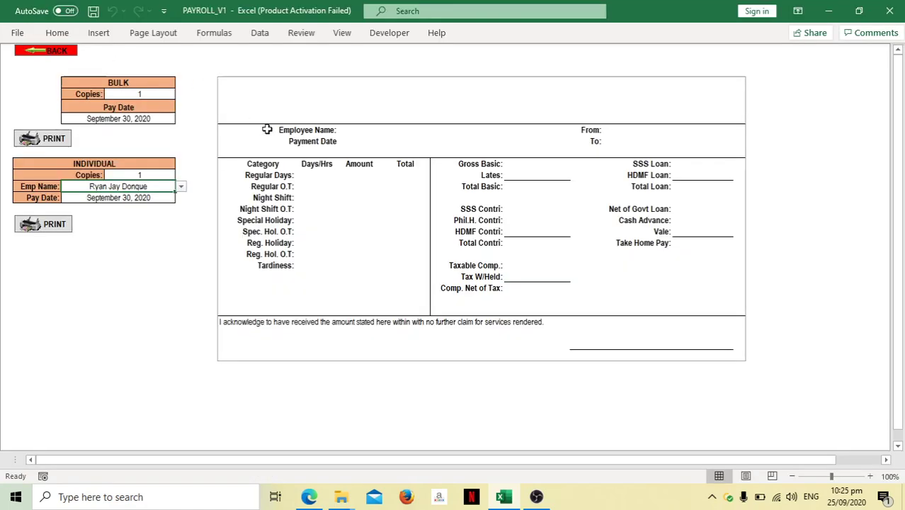
# Step: Start bulk printing the payslips to PDF, saving to the Desktop
pyautogui.click(148, 119)
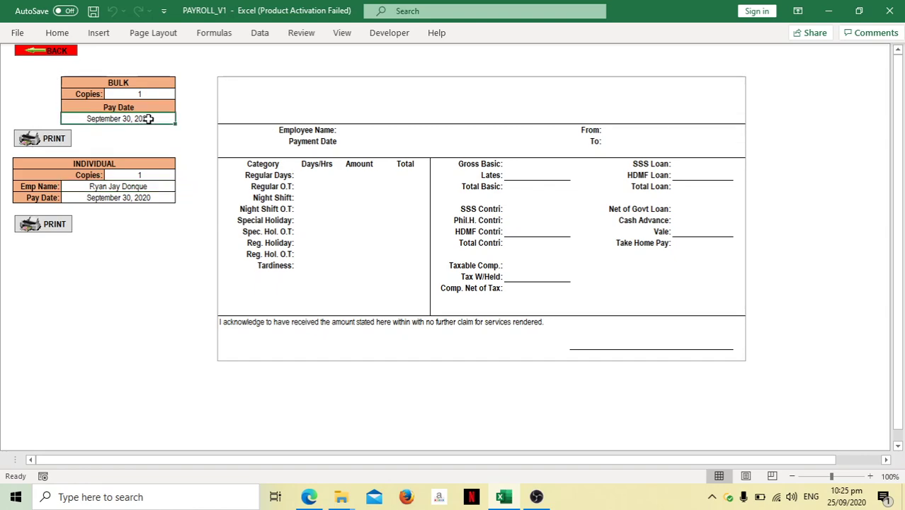
pyautogui.click(50, 140)
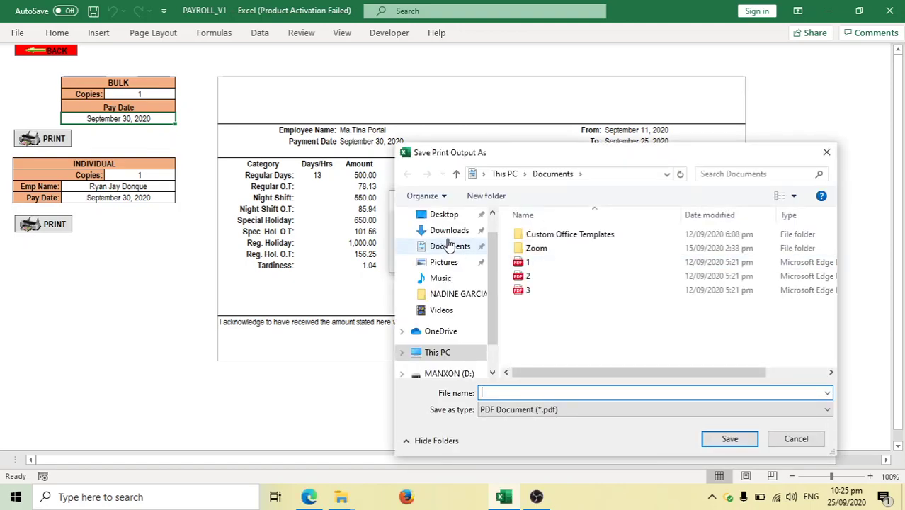
pyautogui.click(446, 217)
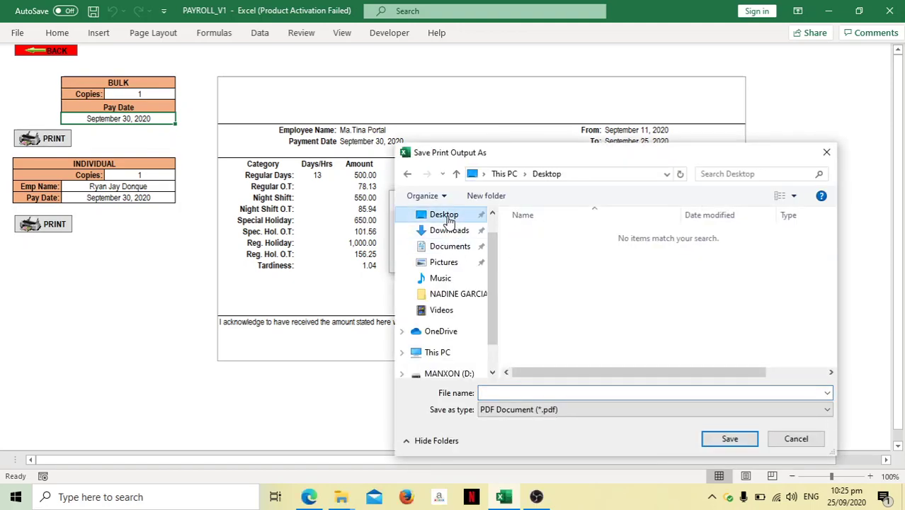
# Step: Name the first payslip PDF 9-25-20, replacing invalid slashes with dashes, and save it
pyautogui.click(528, 392)
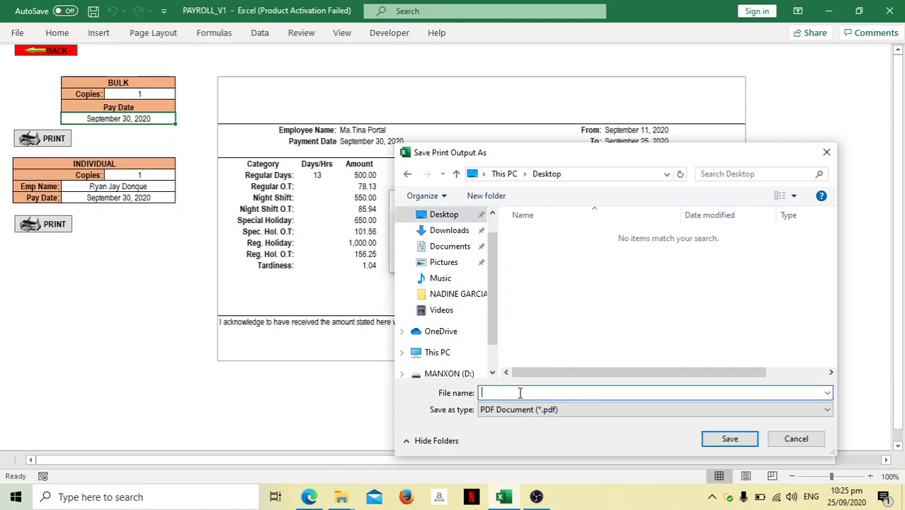
pyautogui.write('matina')
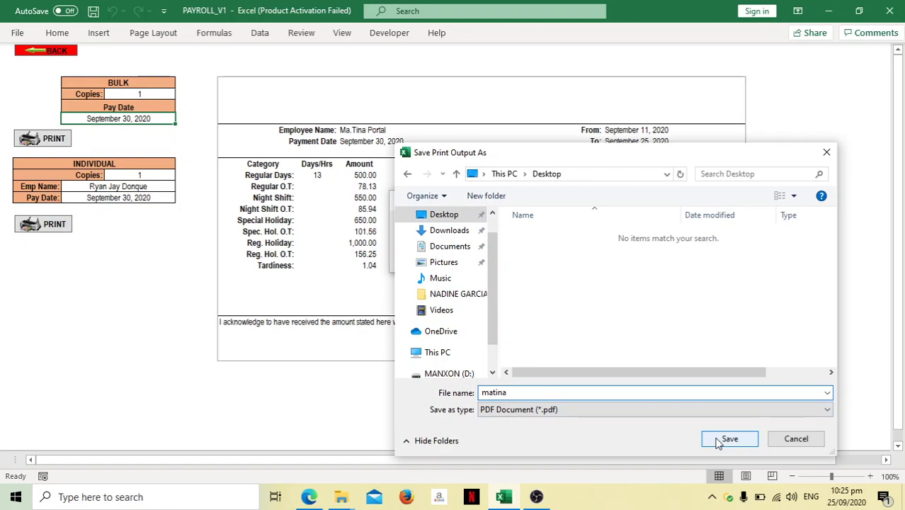
pyautogui.press('BackSpace')
pyautogui.press('BackSpace')
pyautogui.press('BackSpace')
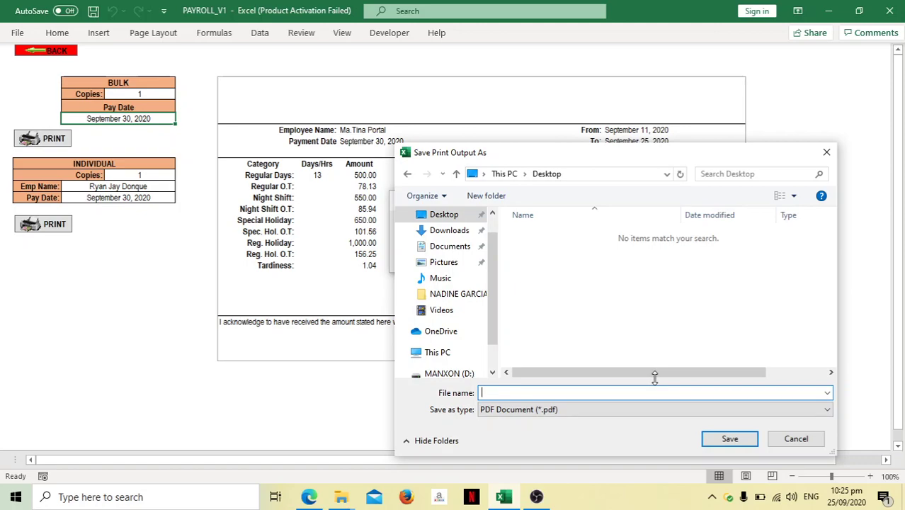
pyautogui.write('9/25/20')
pyautogui.click(730, 442)
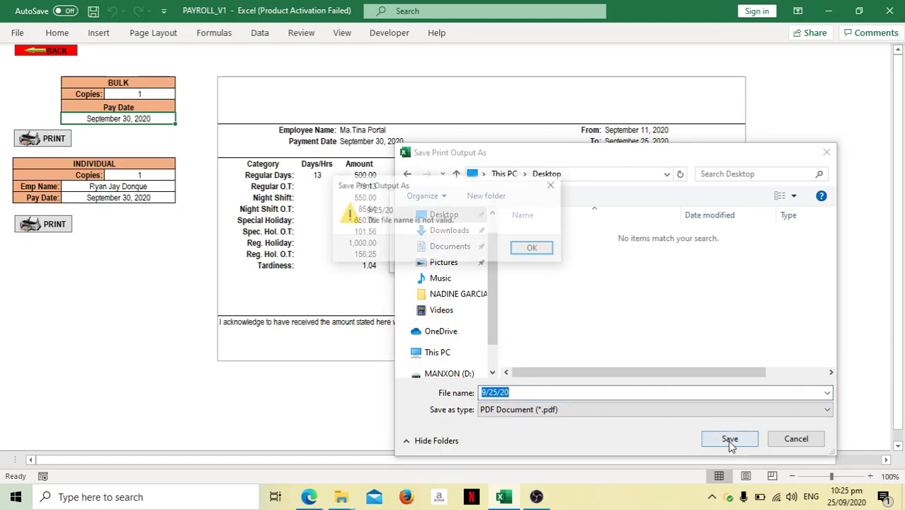
pyautogui.click(533, 248)
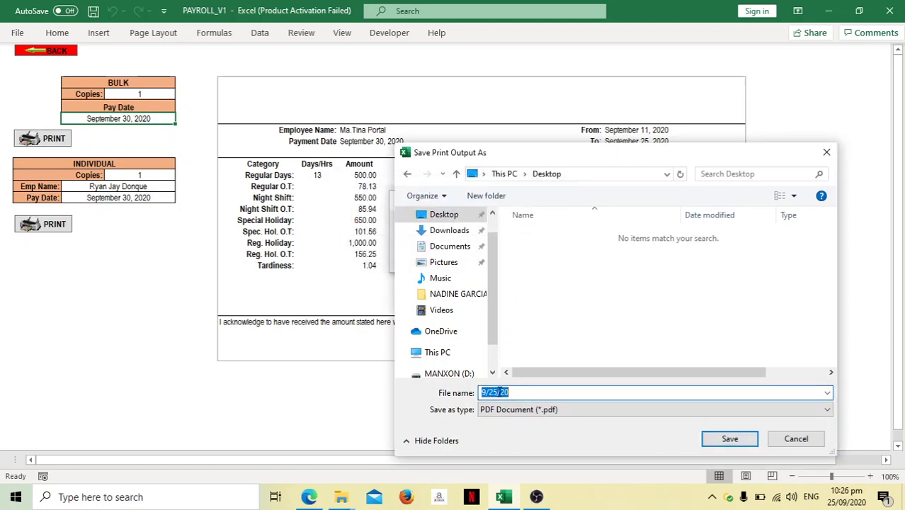
pyautogui.click(511, 394)
pyautogui.press('BackSpace')
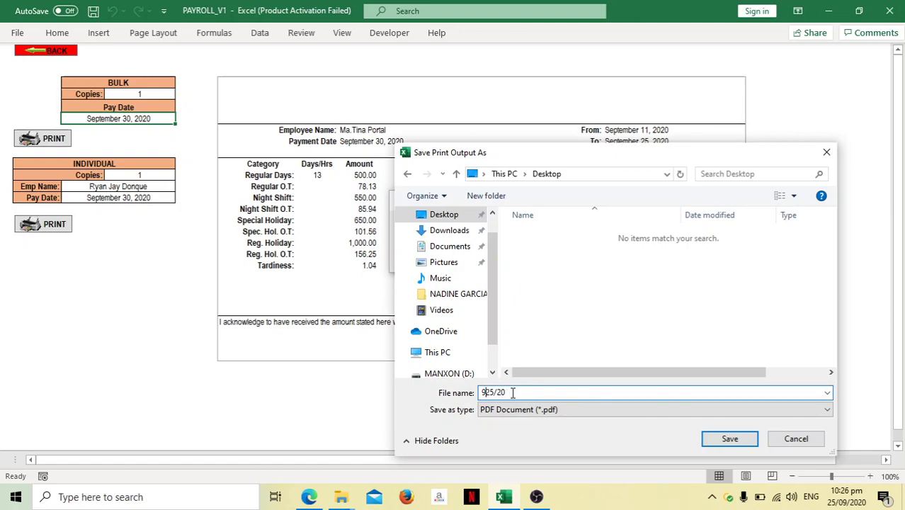
pyautogui.write('-25-')
pyautogui.click(719, 443)
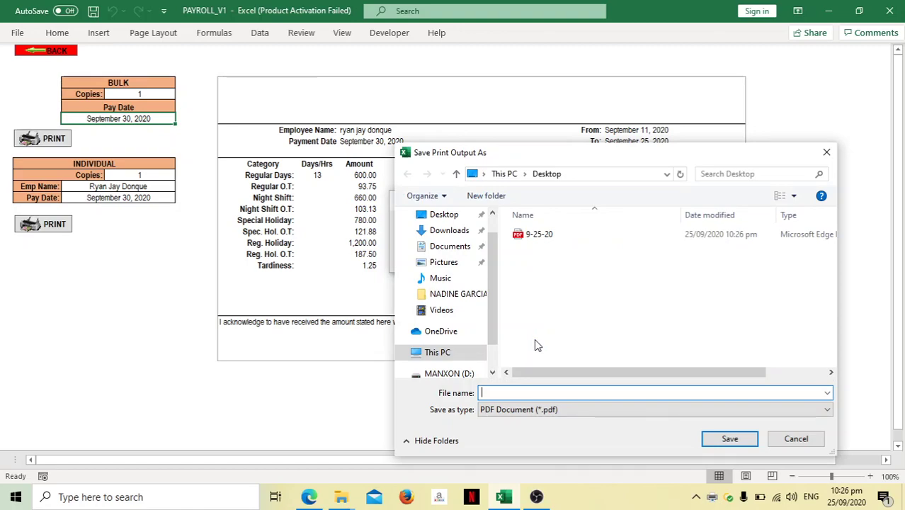
# Step: Save the second employee's payslip on the Desktop as 9-25-20-1
pyautogui.click(553, 238)
pyautogui.click(533, 392)
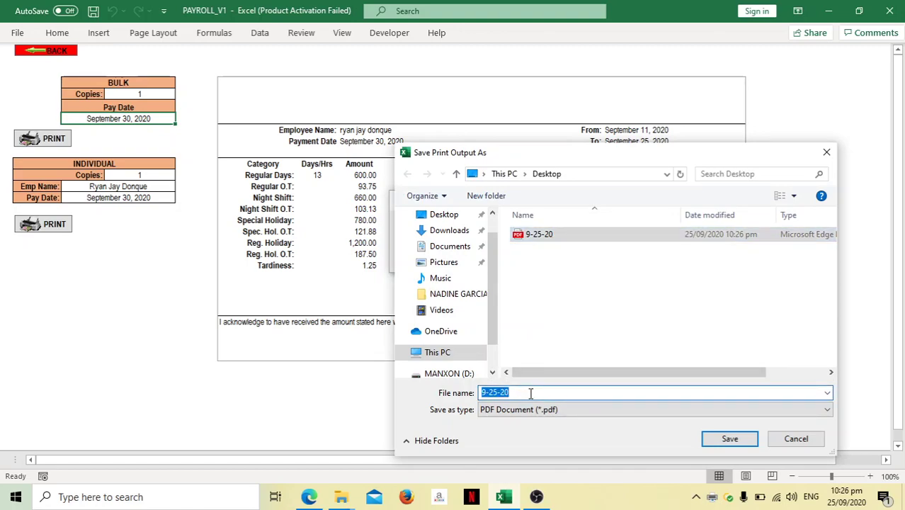
pyautogui.click(531, 393)
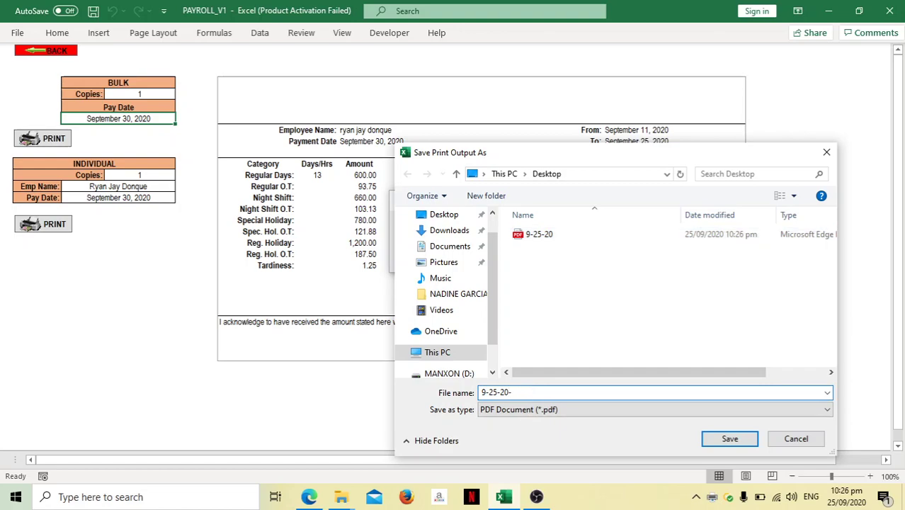
pyautogui.write('-1')
pyautogui.click(728, 439)
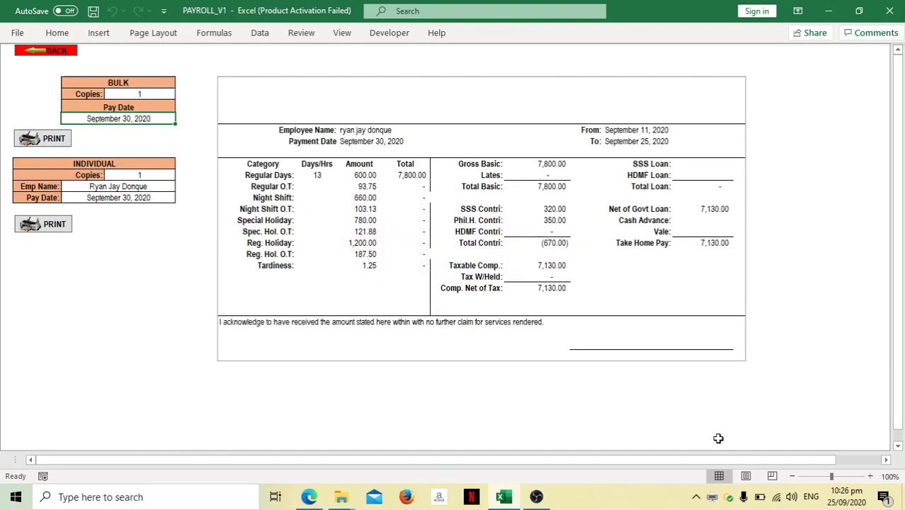
# Step: Review both payslip PDFs in Edge, showing 5,890.00 and 7,130.00 net pay, then minimize Edge
pyautogui.click(828, 11)
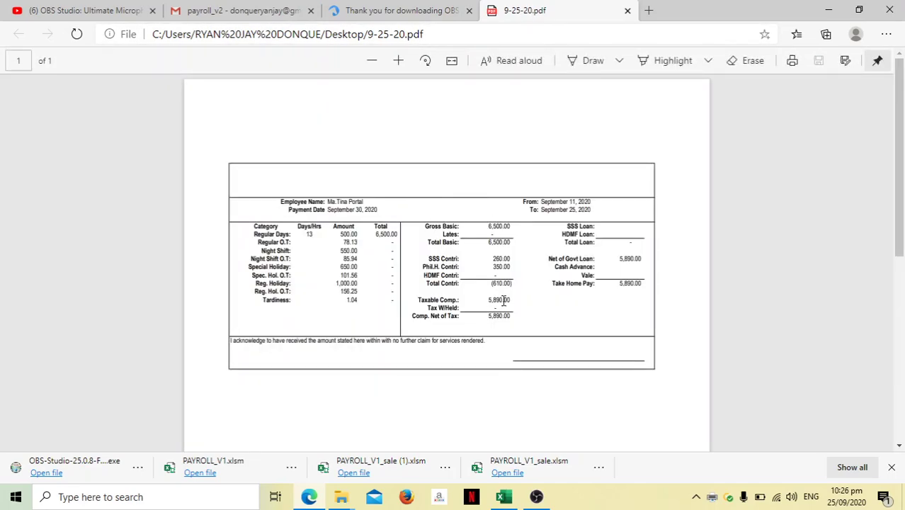
pyautogui.click(828, 10)
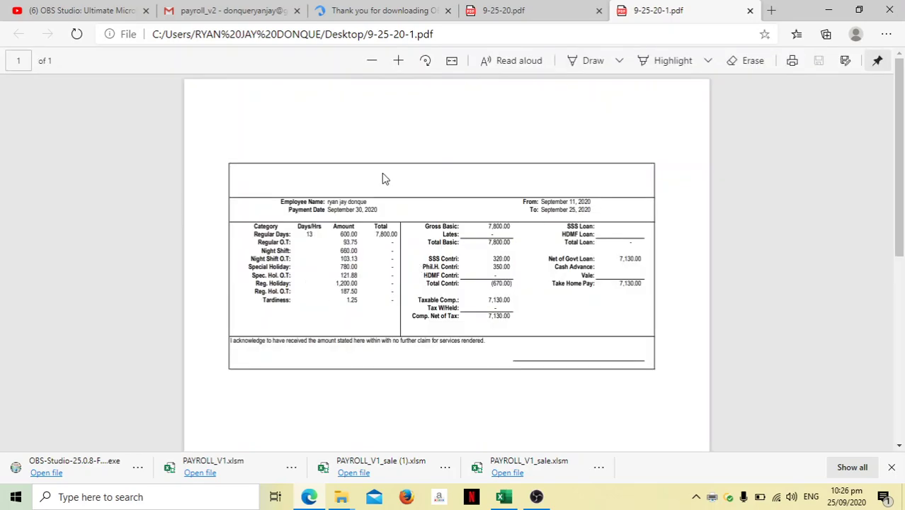
pyautogui.click(828, 10)
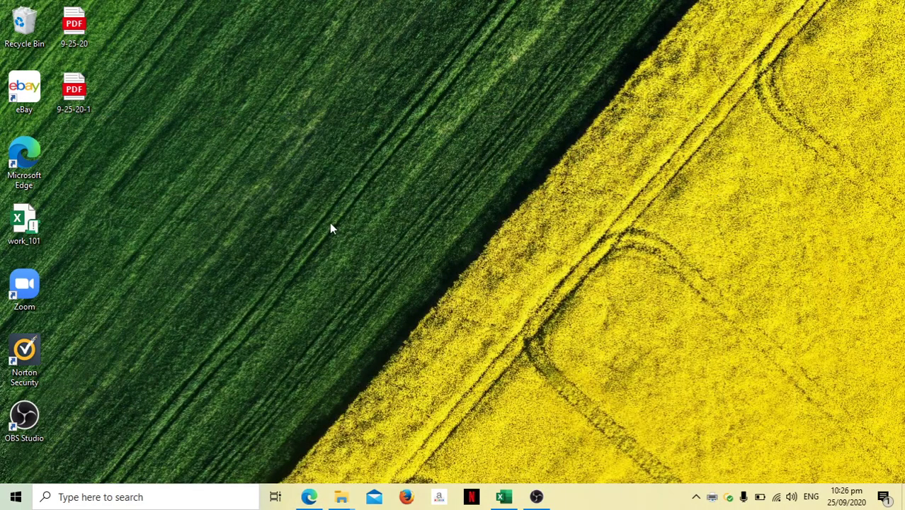
# Step: Set the individual payslip to the first employee with pay date 15/9, giving 6,400.00 take-home
pyautogui.click(499, 500)
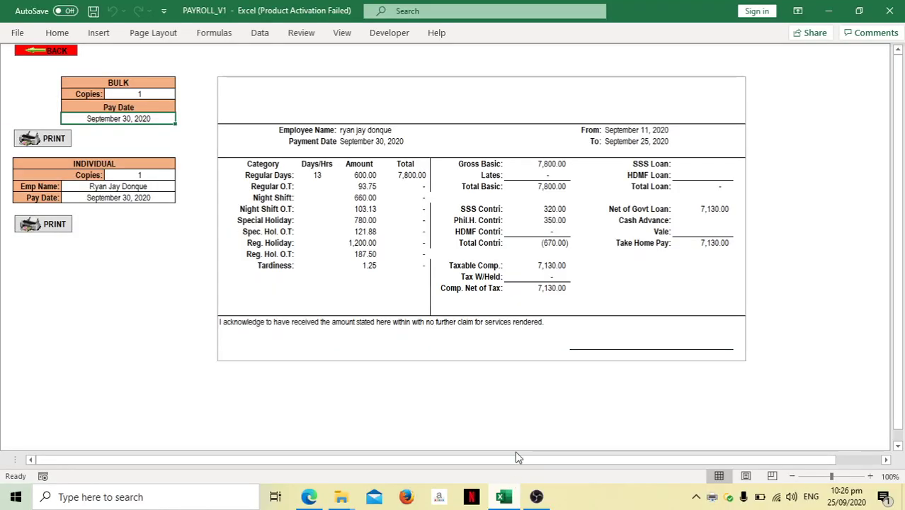
pyautogui.click(119, 186)
pyautogui.click(181, 187)
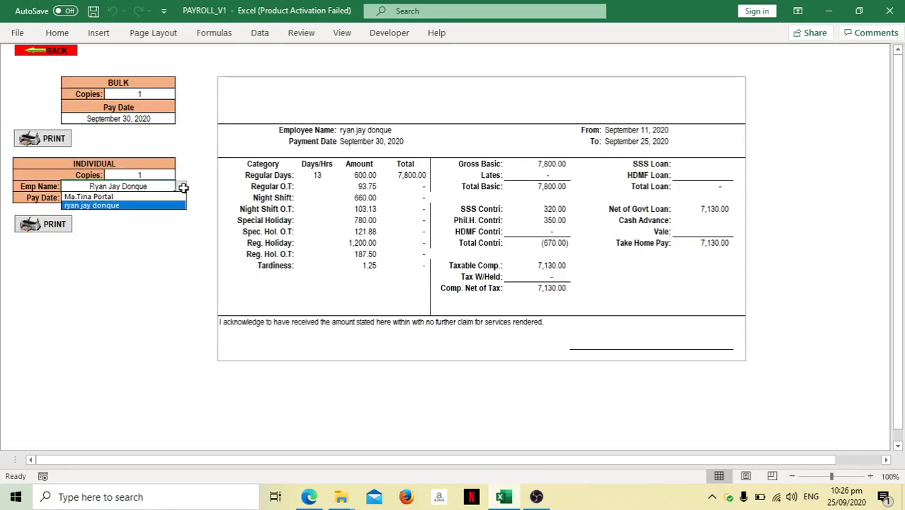
pyautogui.click(161, 199)
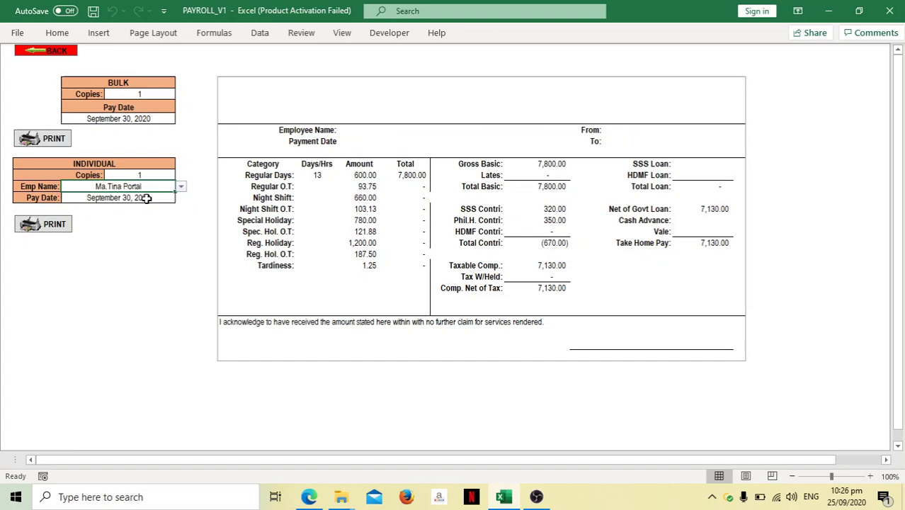
pyautogui.click(146, 199)
pyautogui.write('1')
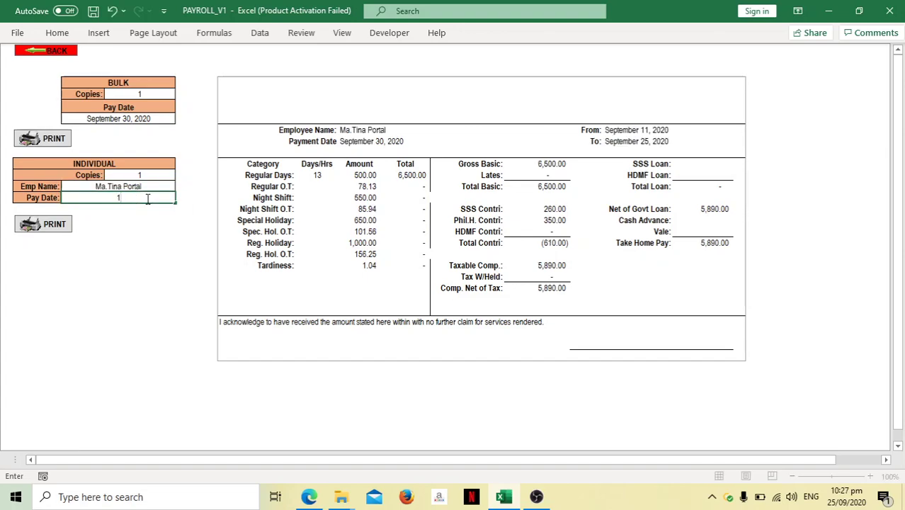
pyautogui.write('5, 2020')
pyautogui.press('Tab')
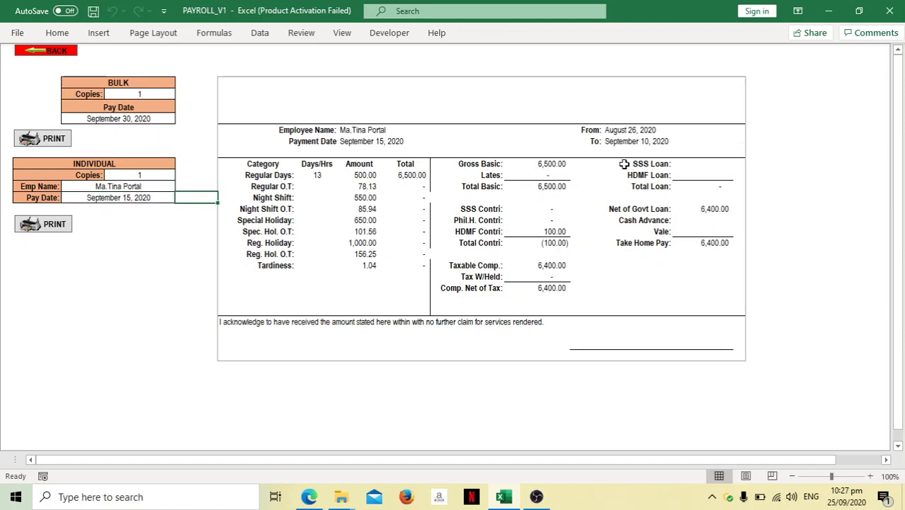
# Step: Print the individual payslip to a Desktop PDF named 9-25-20-2
pyautogui.click(41, 225)
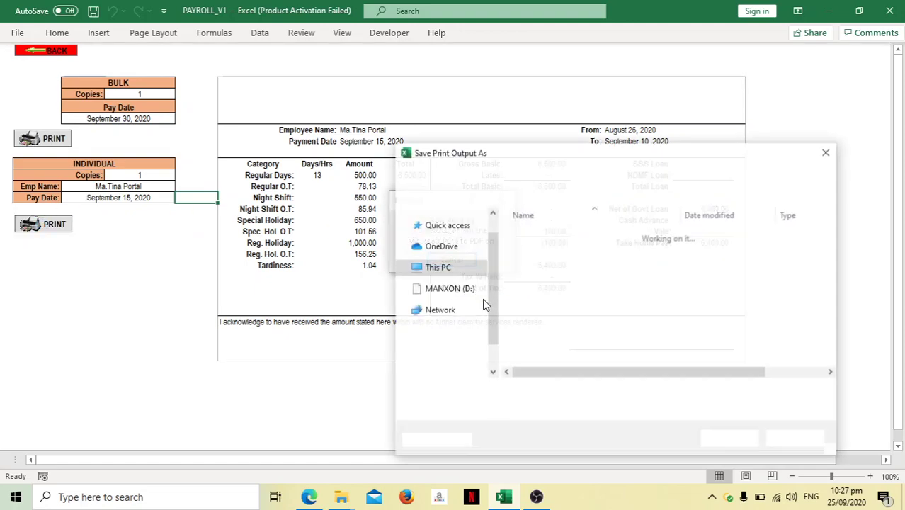
pyautogui.click(564, 248)
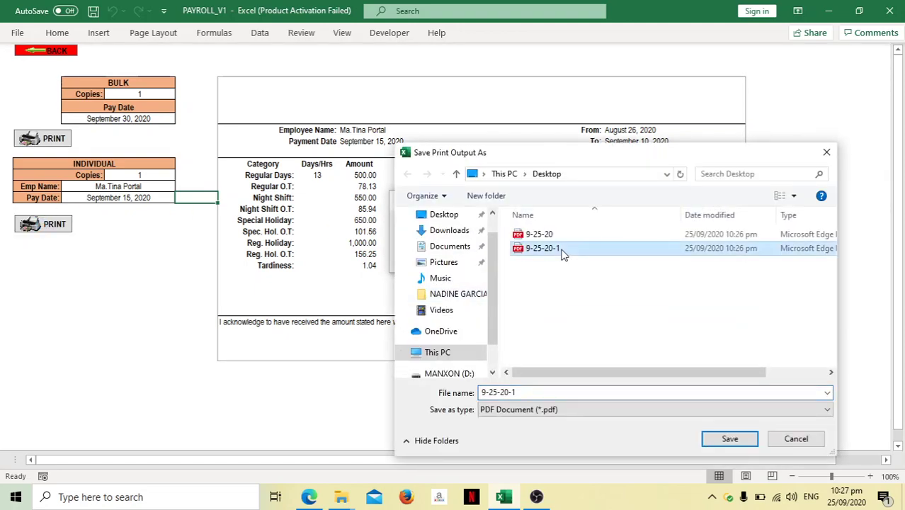
pyautogui.click(527, 392)
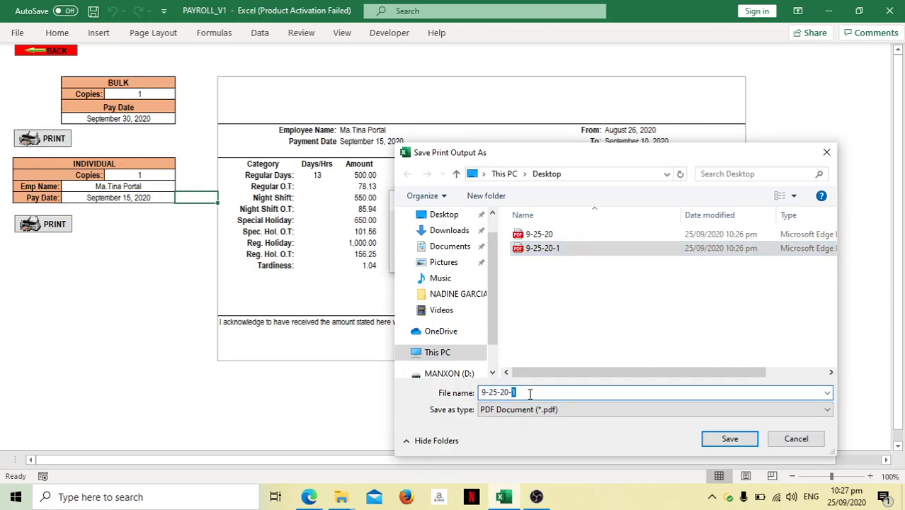
pyautogui.press('BackSpace')
pyautogui.write('2')
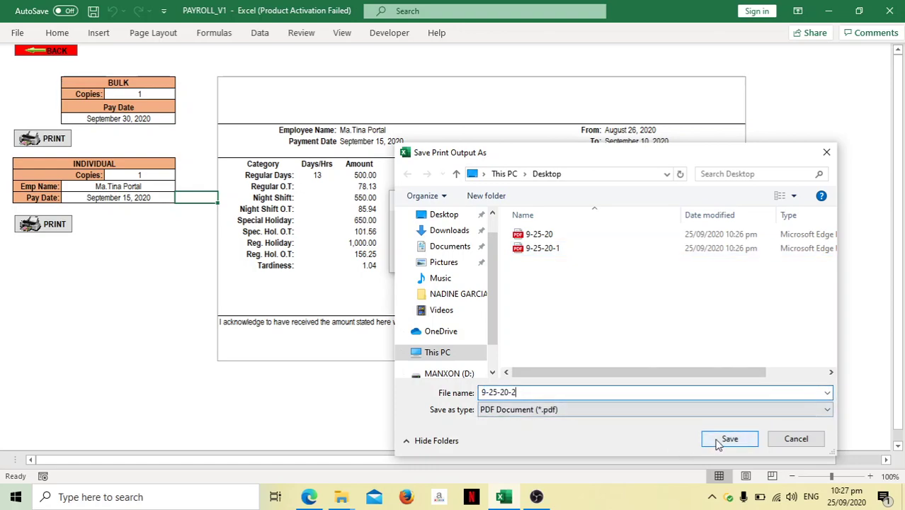
pyautogui.click(728, 438)
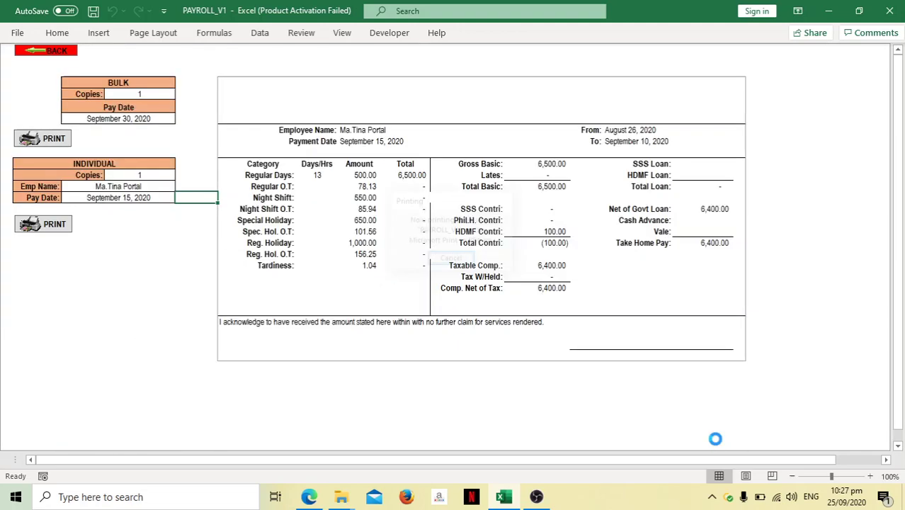
# Step: Open the 9-25-20-2 payslip PDF from the desktop in Edge
pyautogui.click(828, 11)
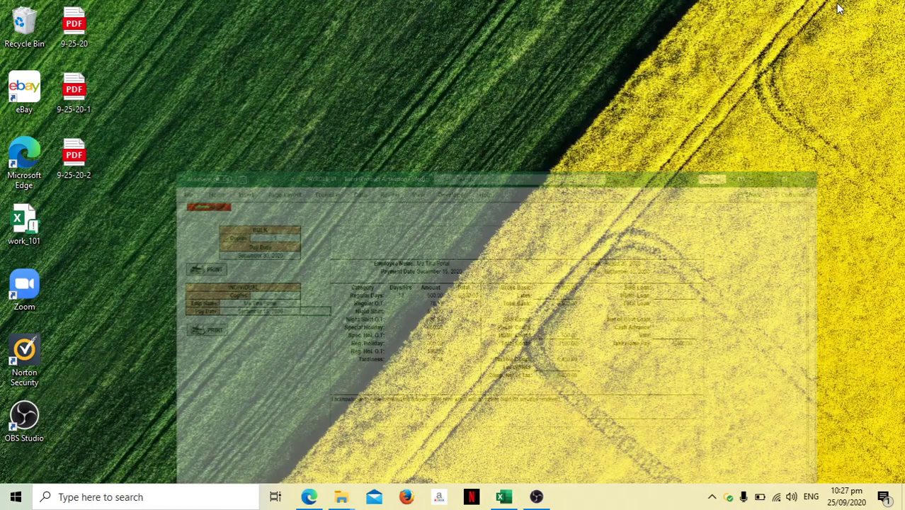
pyautogui.doubleClick(62, 169)
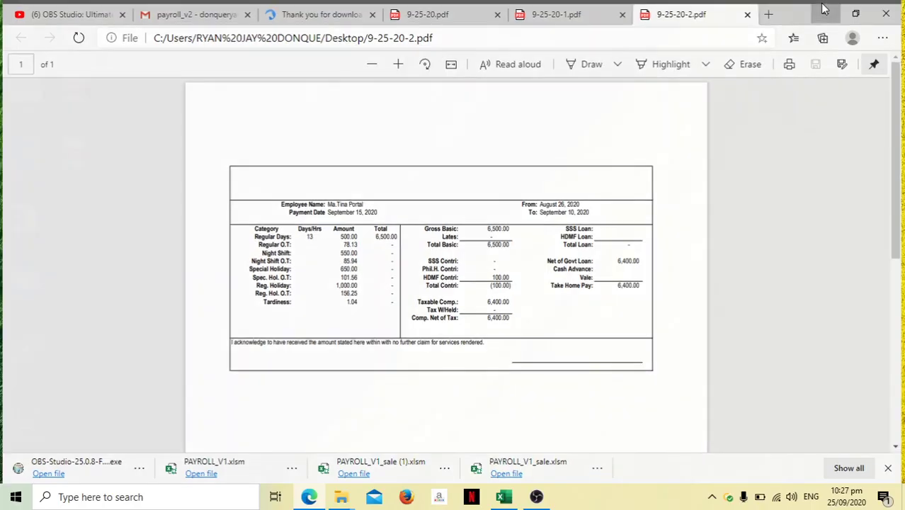
# Step: Review the SSS and PhilHealth (3%, 350.00–1,800.00) contribution tables, then return to the dashboard
pyautogui.click(504, 497)
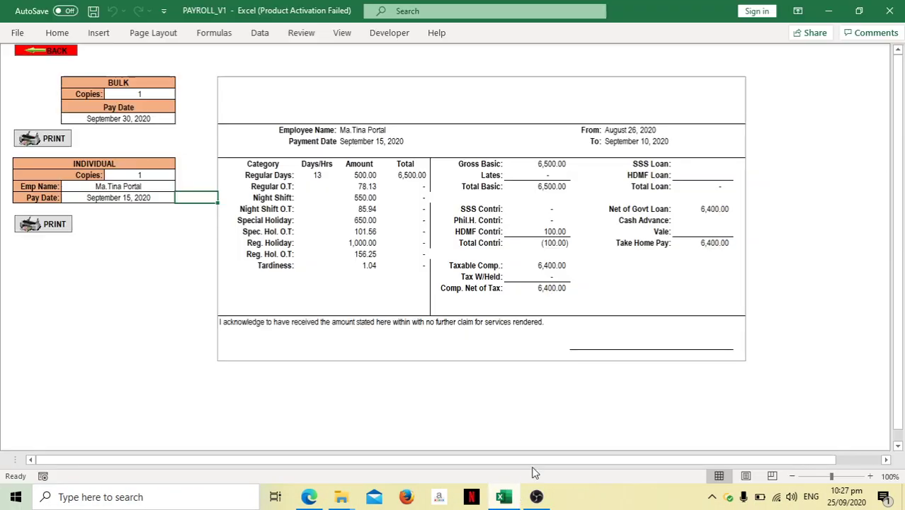
pyautogui.click(43, 51)
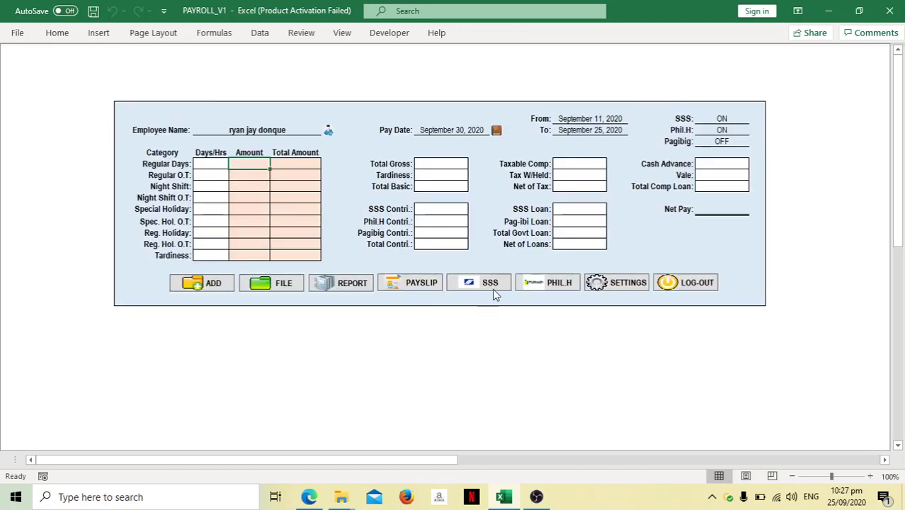
pyautogui.click(490, 283)
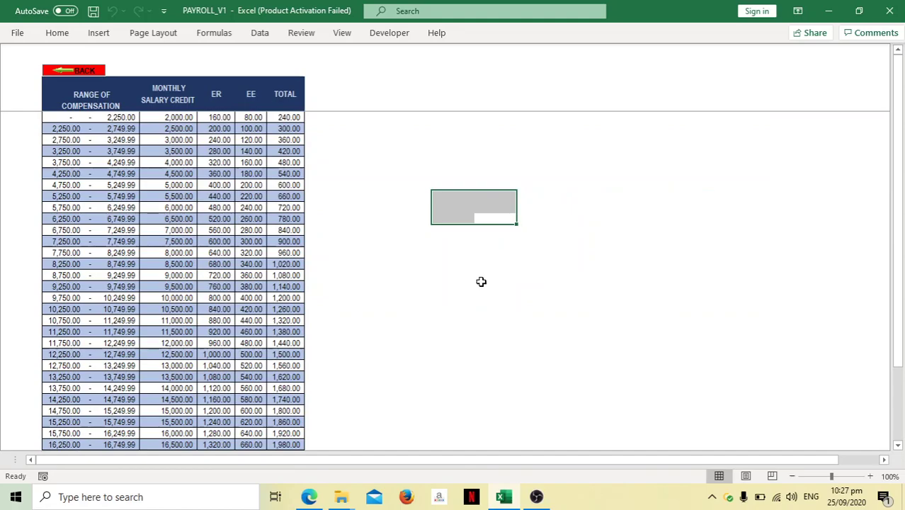
pyautogui.moveTo(897, 206); pyautogui.dragTo(895, 346)
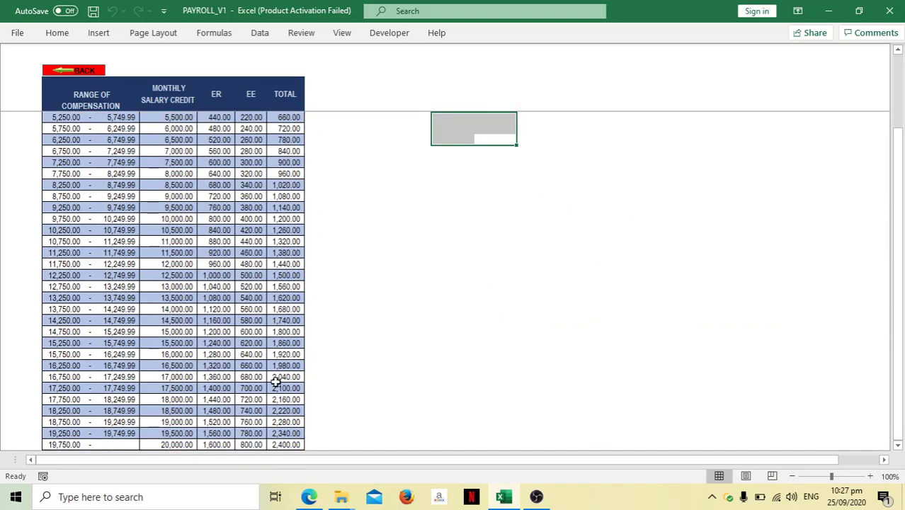
pyautogui.click(398, 209)
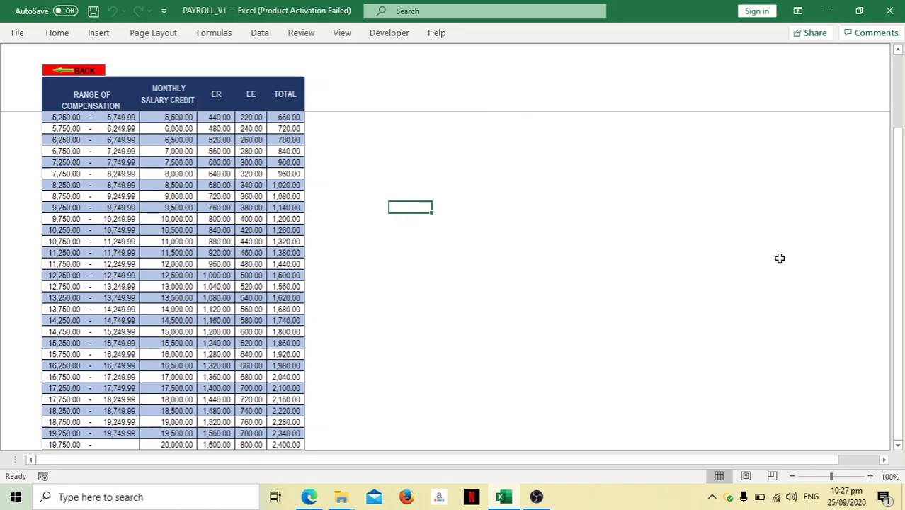
pyautogui.moveTo(896, 154); pyautogui.dragTo(900, 88)
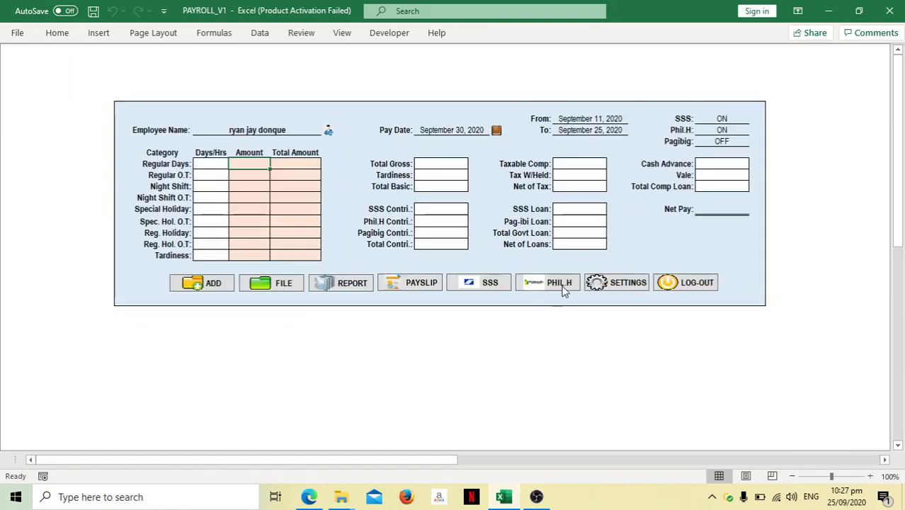
pyautogui.click(560, 284)
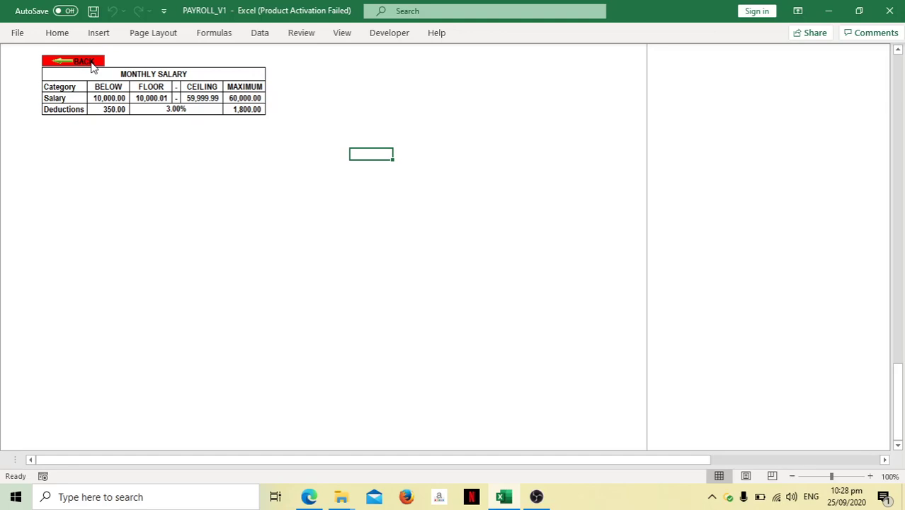
pyautogui.click(92, 64)
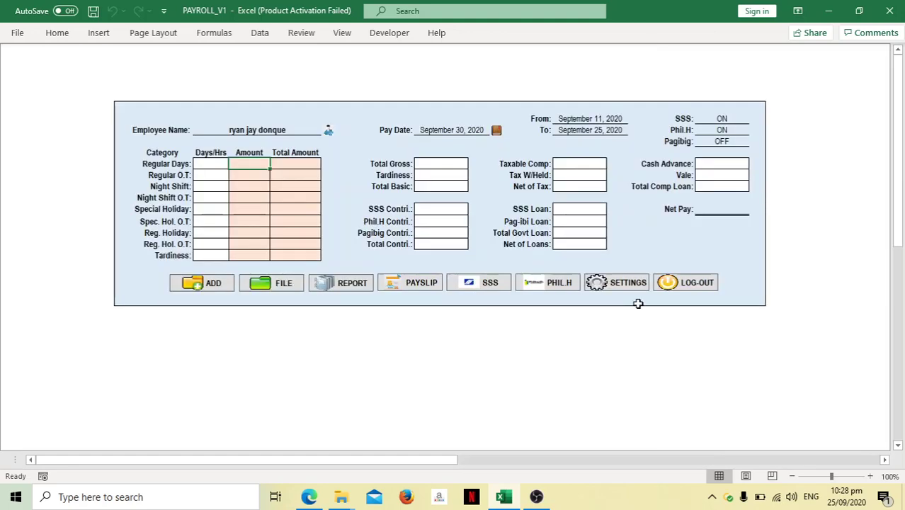
# Step: Enter business name RJD EXCEL TUTORIAL, address PHILIPPINES and the contact number, then save
pyautogui.click(611, 283)
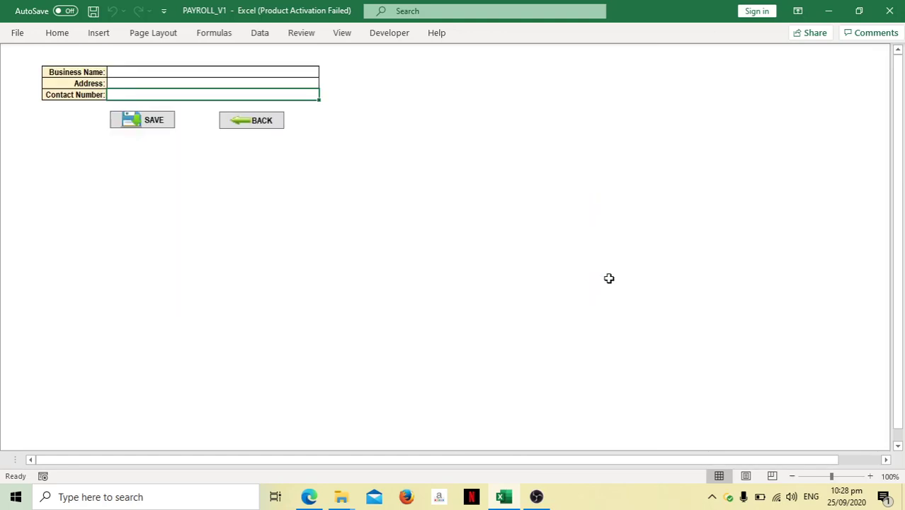
pyautogui.click(187, 72)
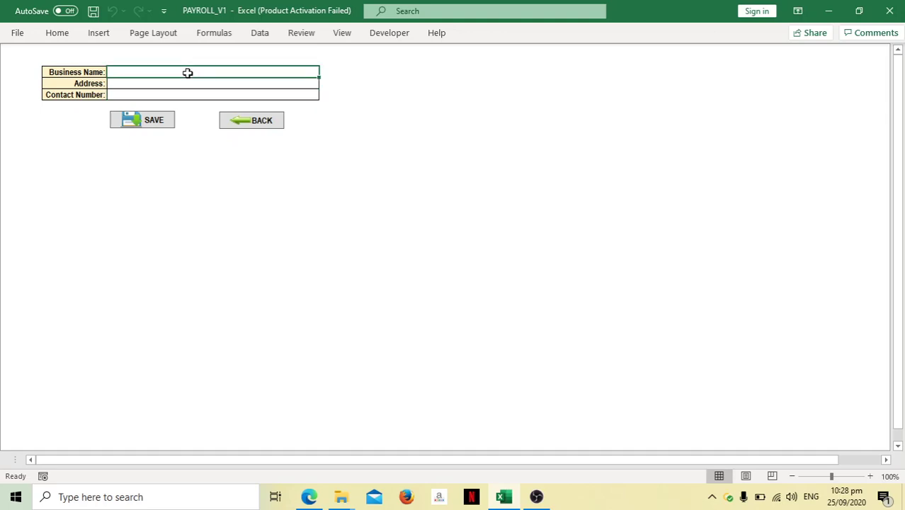
pyautogui.write('r')
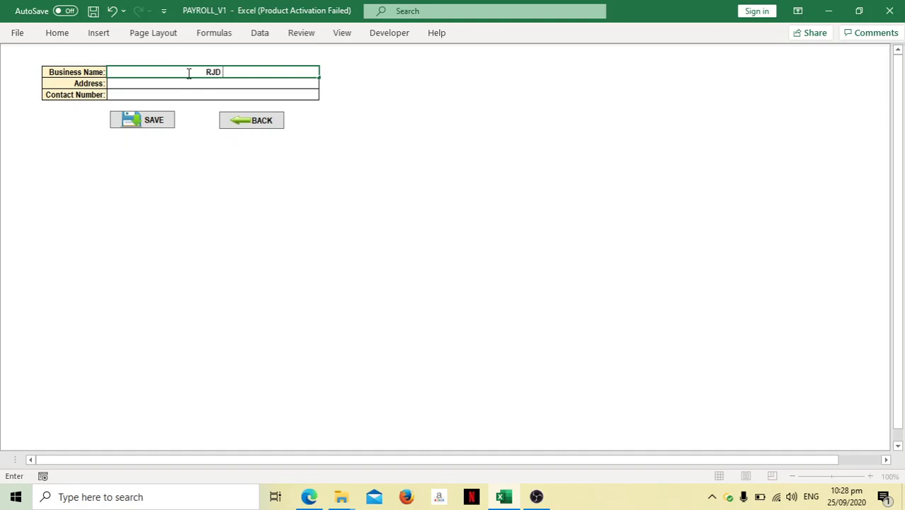
pyautogui.write('EXCEL ')
pyautogui.write('TUTOR')
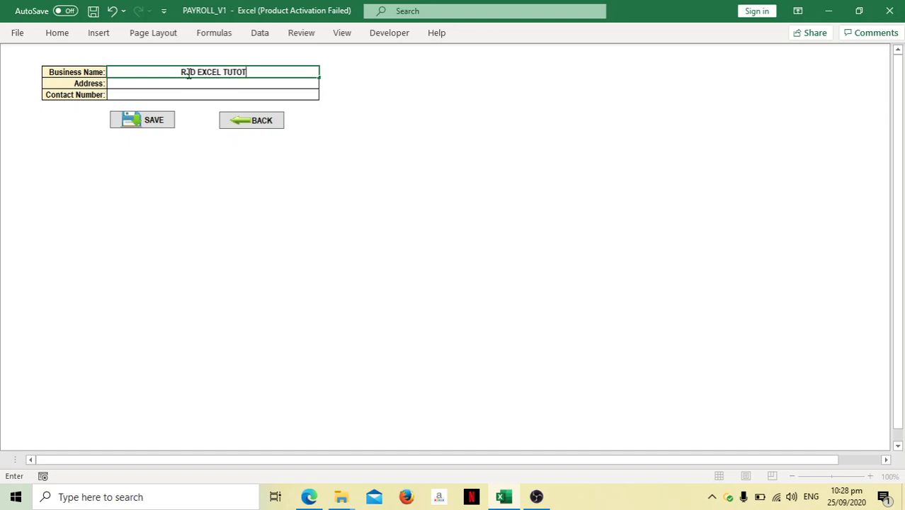
pyautogui.write('IAL')
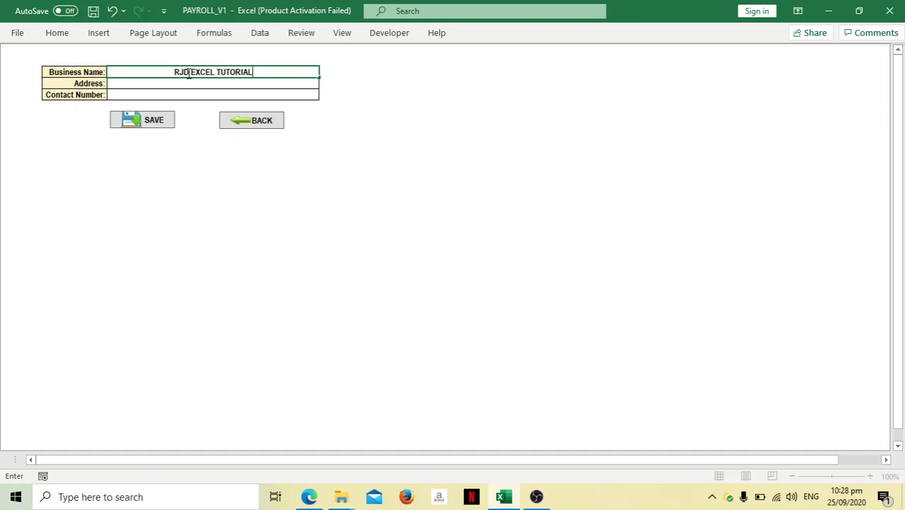
pyautogui.click(186, 84)
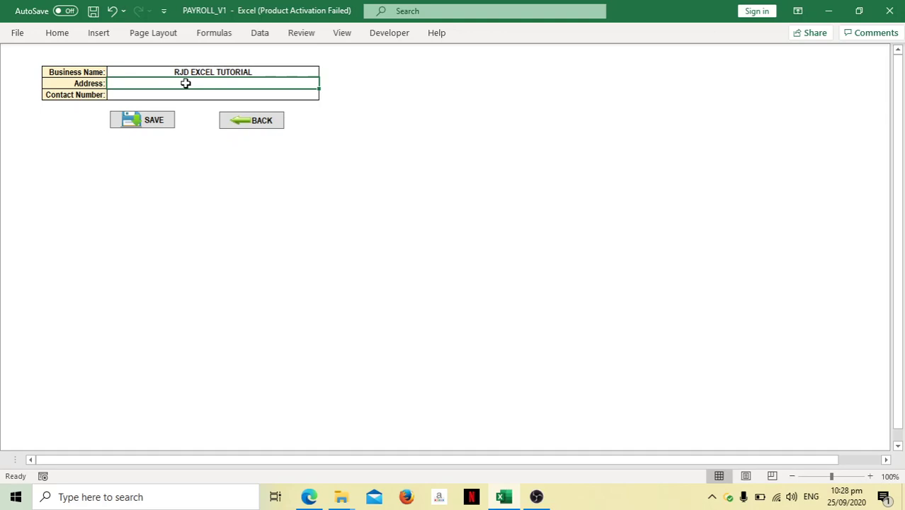
pyautogui.write('PHILIP')
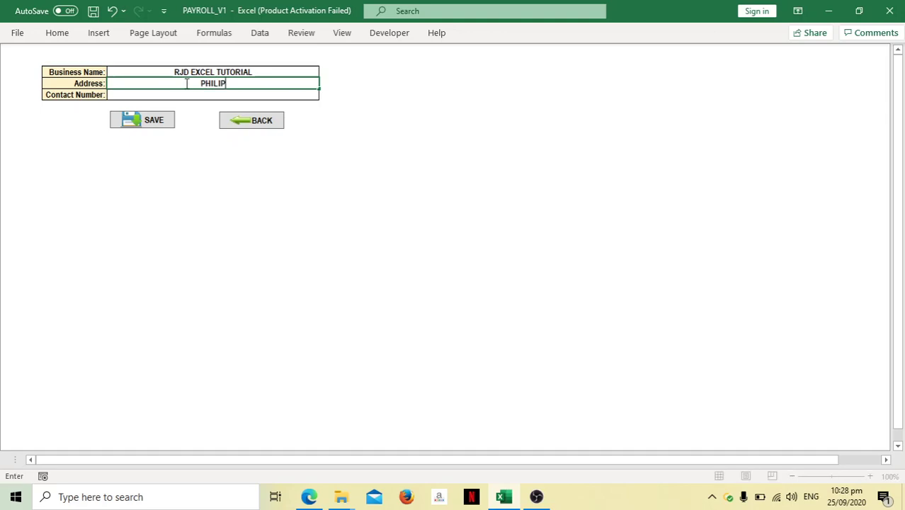
pyautogui.write('PI')
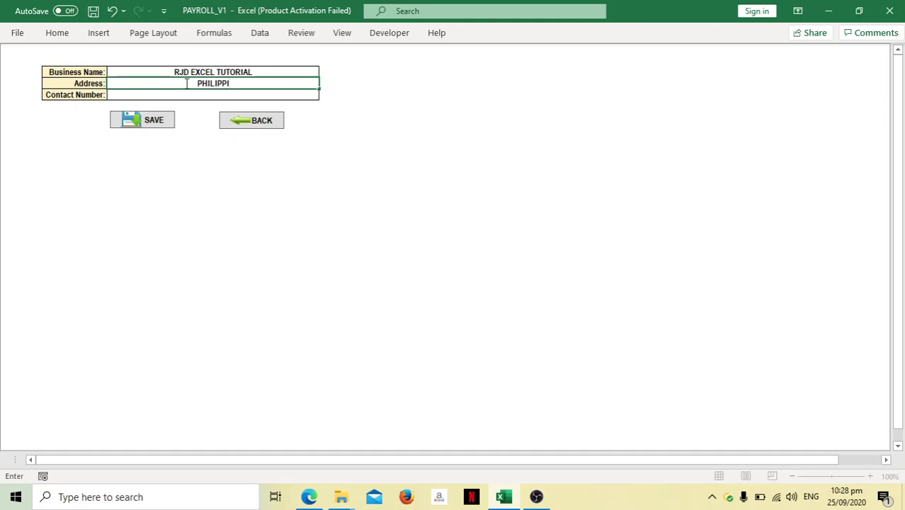
pyautogui.write('NES')
pyautogui.click(207, 97)
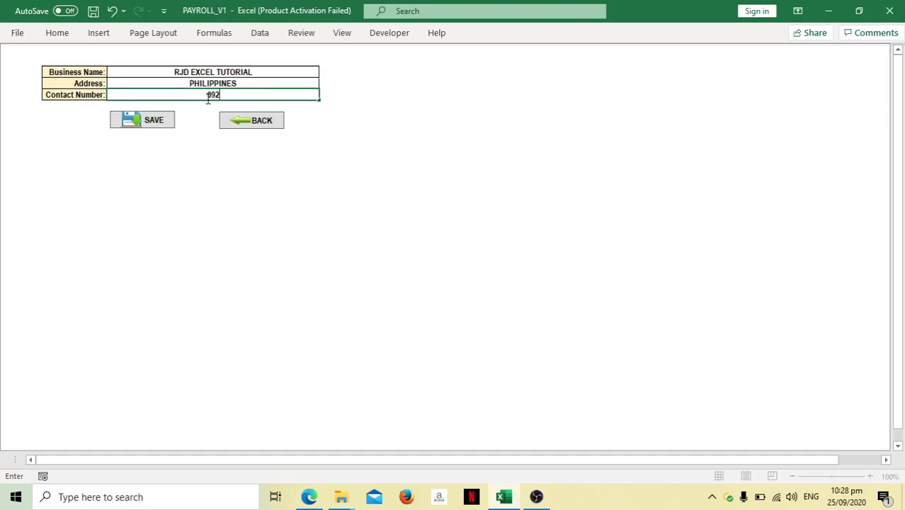
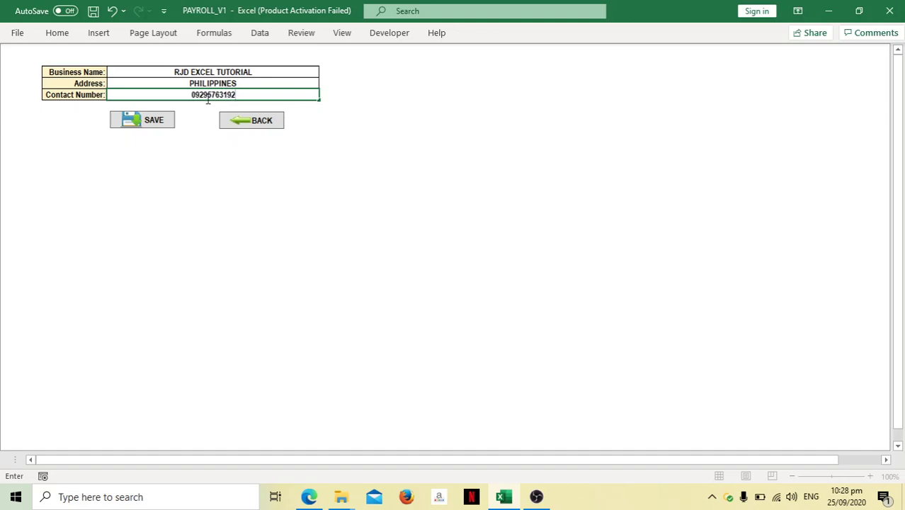
pyautogui.click(160, 124)
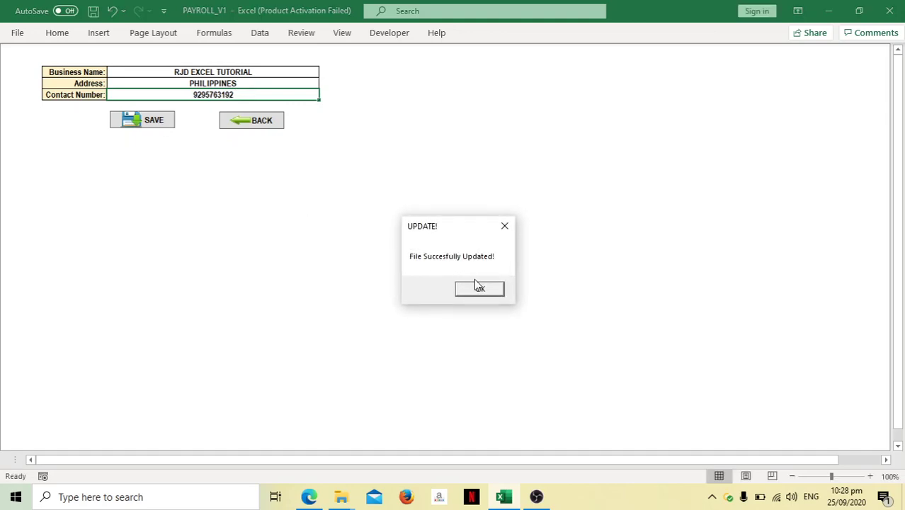
pyautogui.click(481, 290)
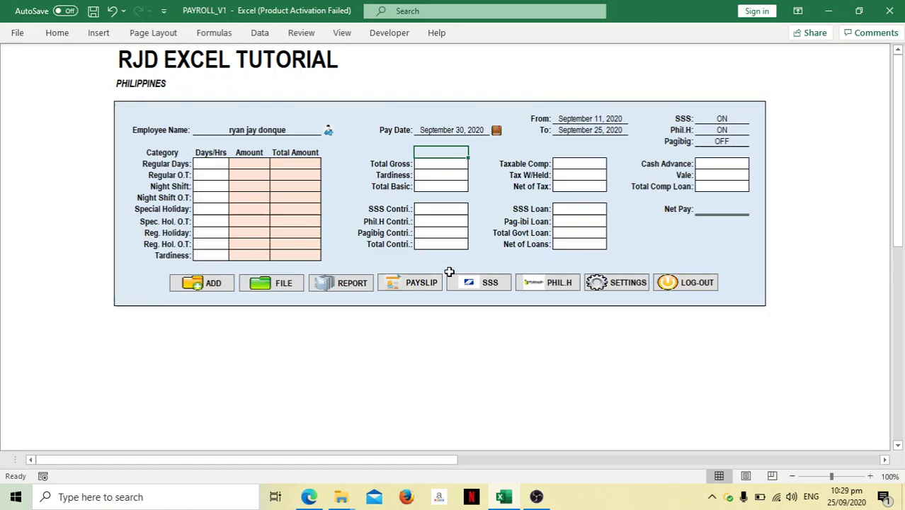
# Step: Open the payslip to check its new RJD EXCEL TUTORIAL and PHILIPPINES header
pyautogui.click(409, 282)
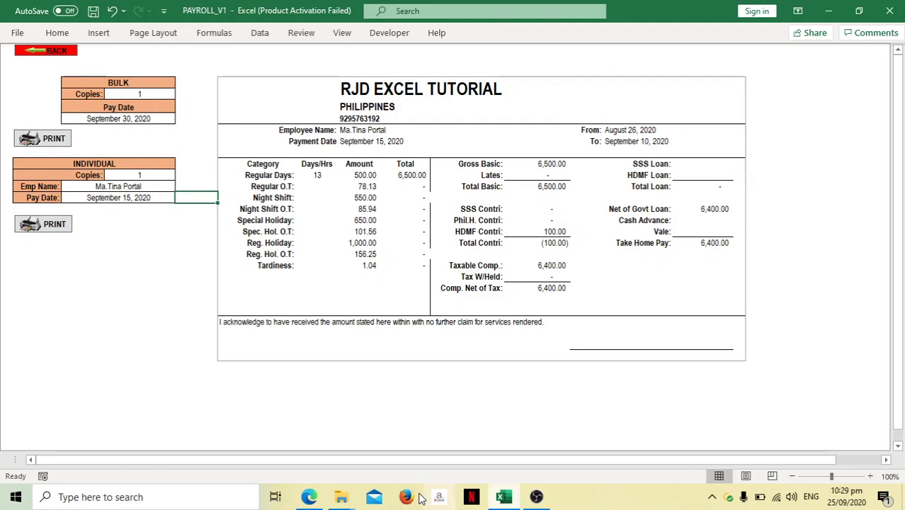
# Step: View the exported payslip PDF in Edge, then minimize it back to Excel
pyautogui.click(317, 488)
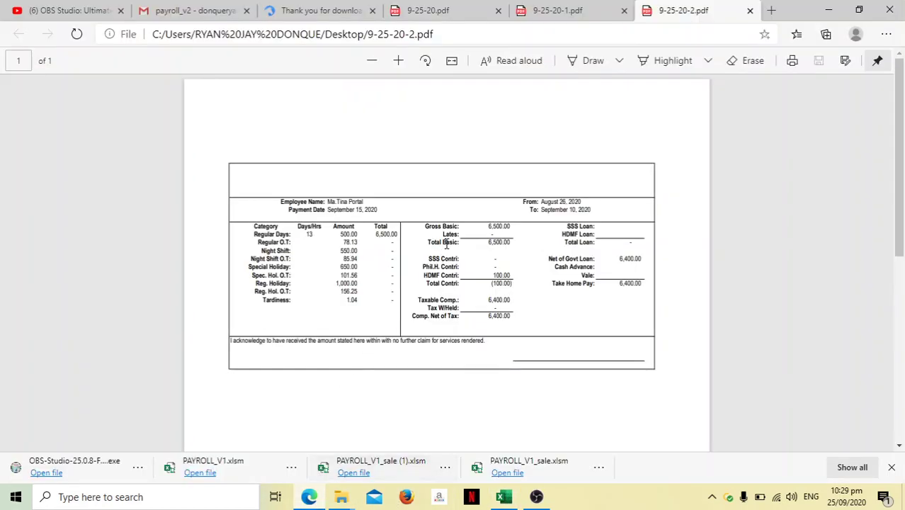
pyautogui.click(829, 10)
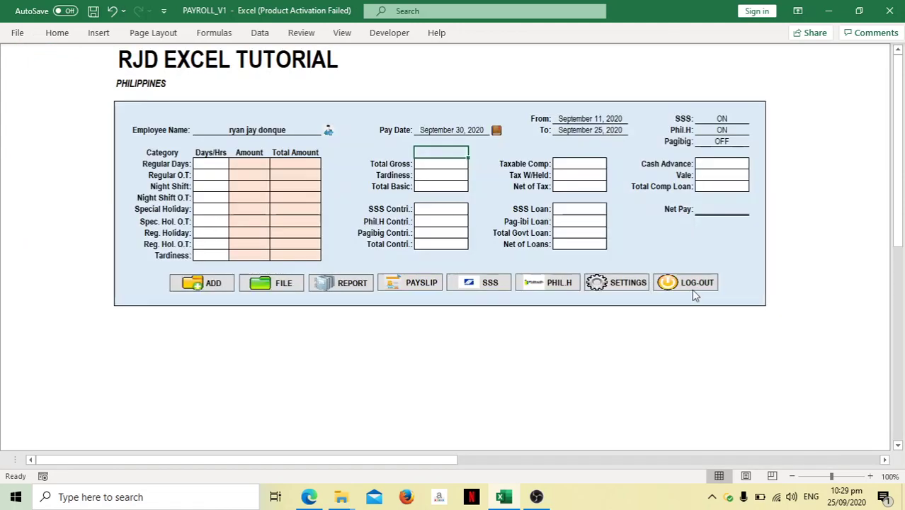
# Step: Log out of the payroll workbook, confirming save and quit
pyautogui.click(694, 285)
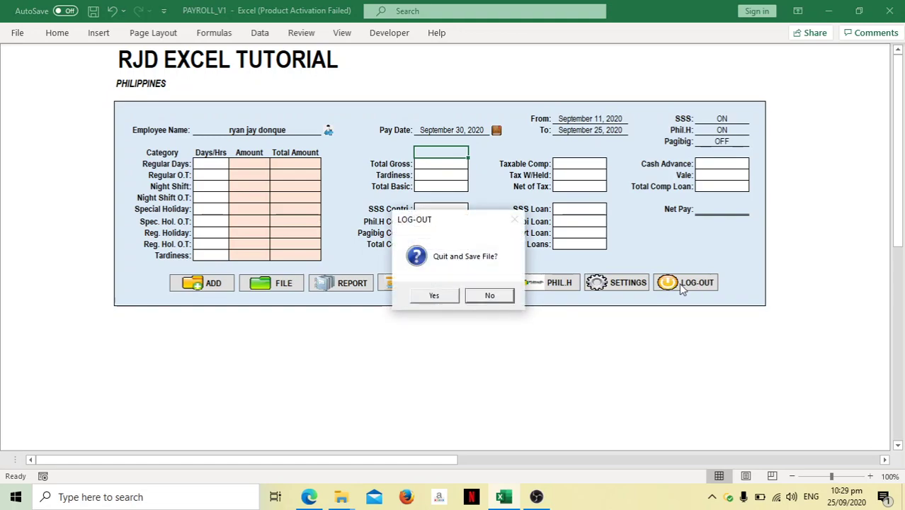
pyautogui.click(434, 297)
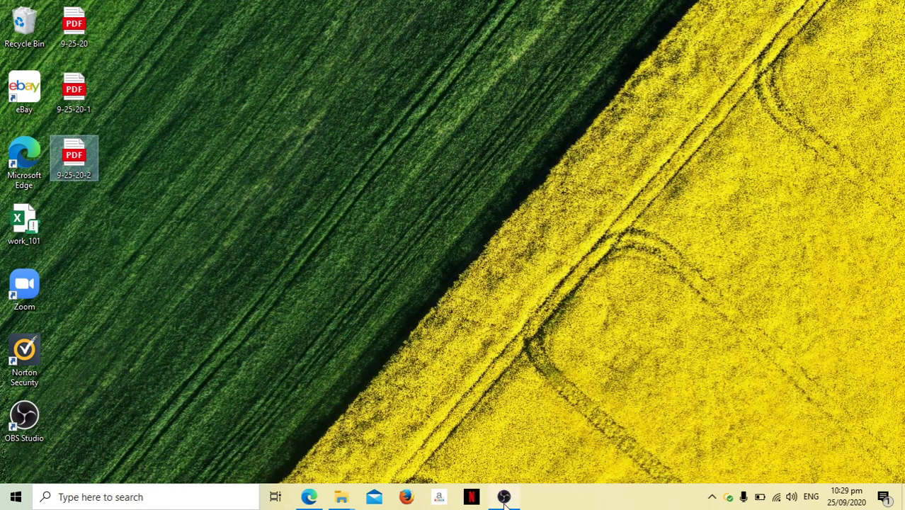
# Step: Open the POS workbook from the Downloads folder in File Explorer
pyautogui.click(341, 497)
pyautogui.moveTo(412, 436)
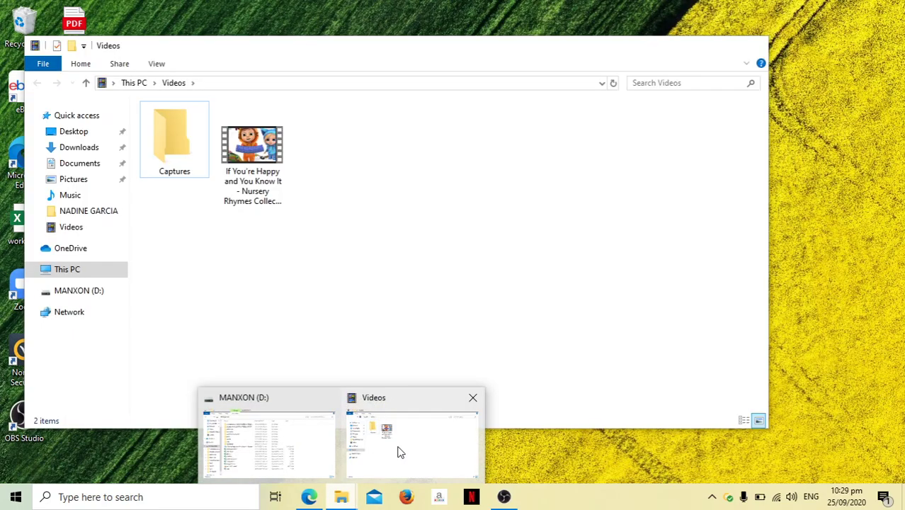
pyautogui.click(399, 452)
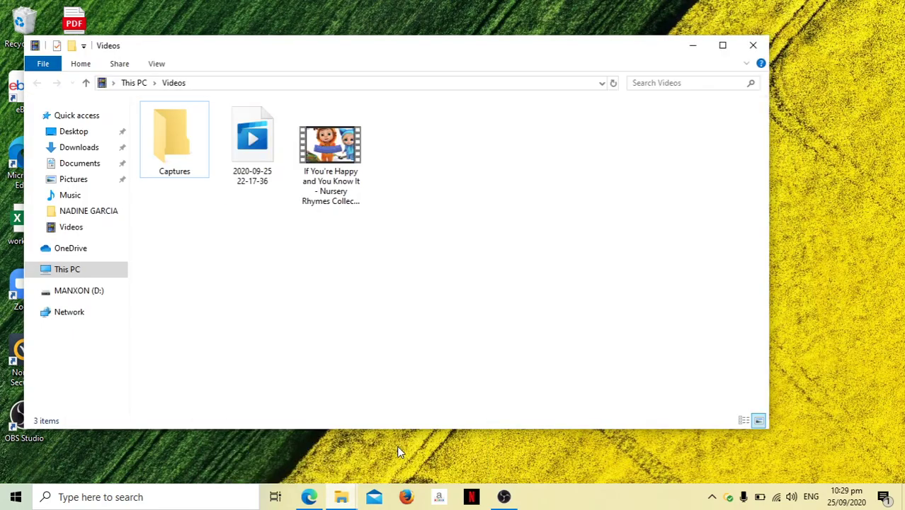
pyautogui.click(89, 150)
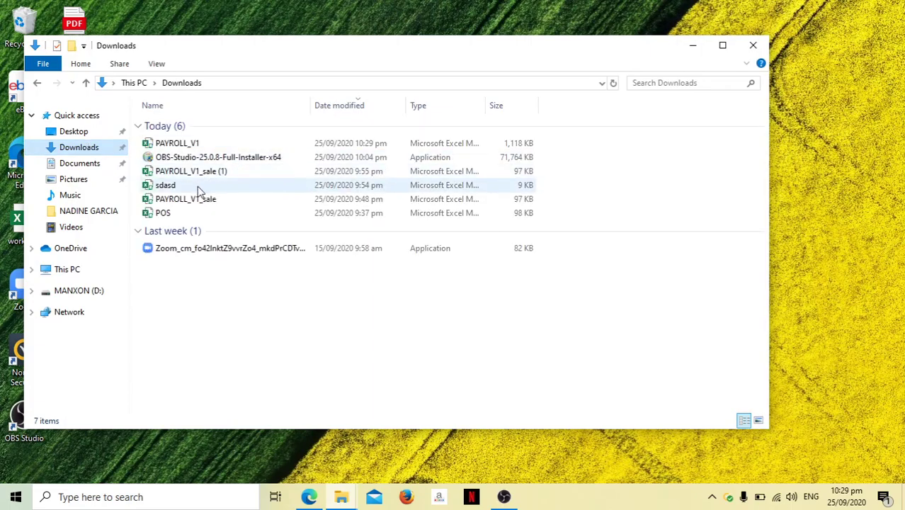
pyautogui.doubleClick(188, 215)
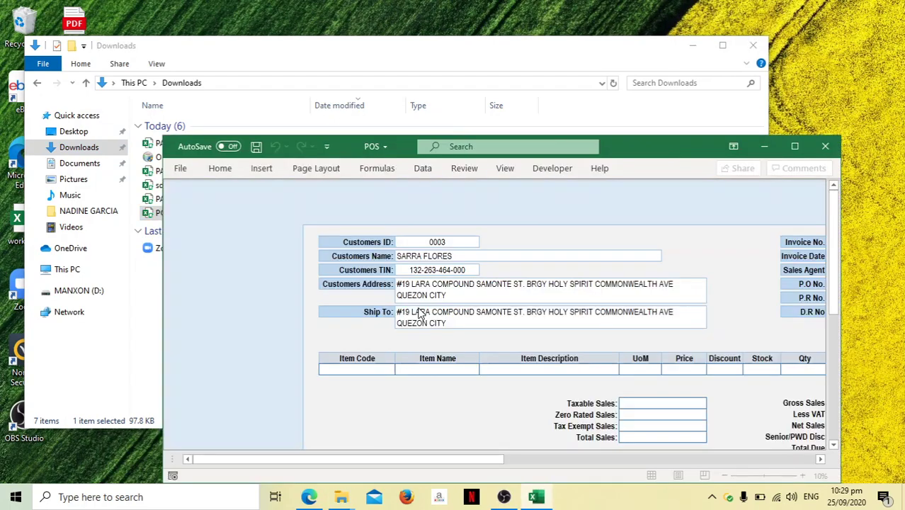
# Step: Maximize the POS invoice window and close the Office activation notice
pyautogui.click(804, 146)
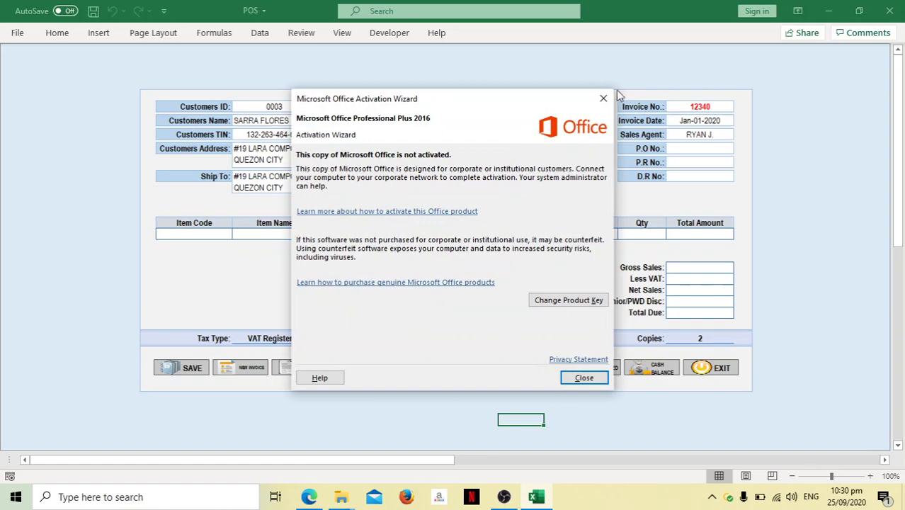
pyautogui.click(604, 99)
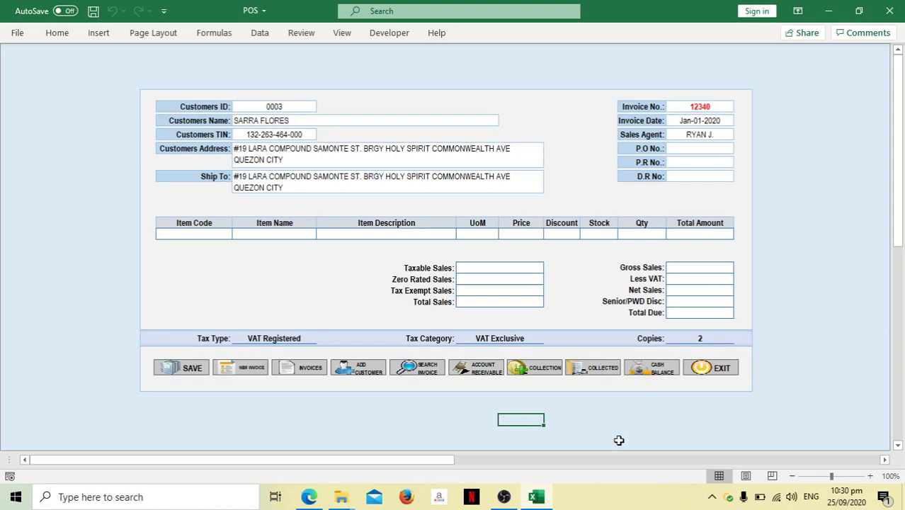
pyautogui.click(503, 497)
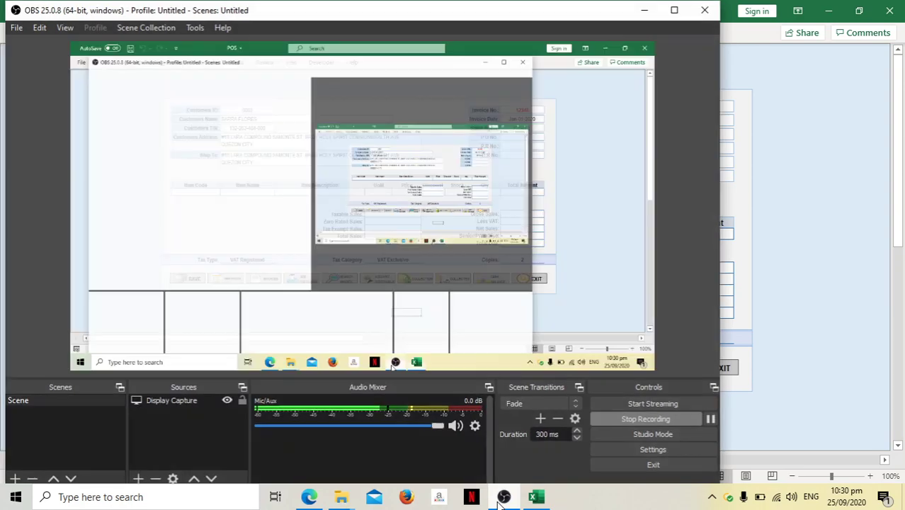